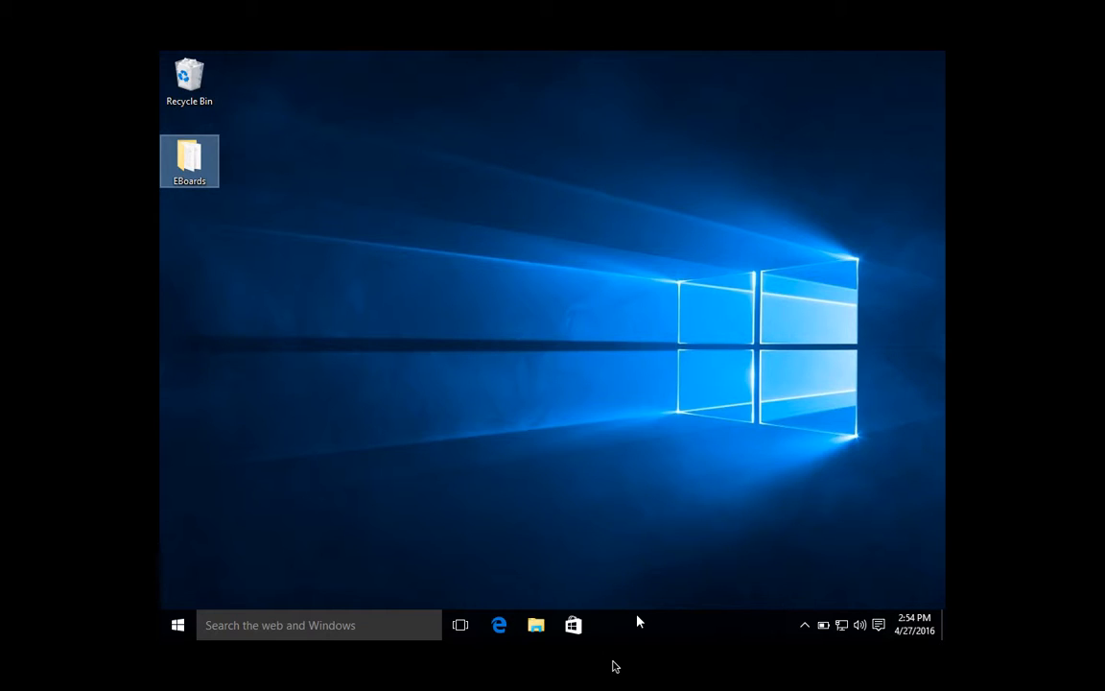
- Open the EBoards folder and launch the tomaboco draughts application for EBS 2.0
{"action": "mouse_move", "coordinate": [190, 170]}
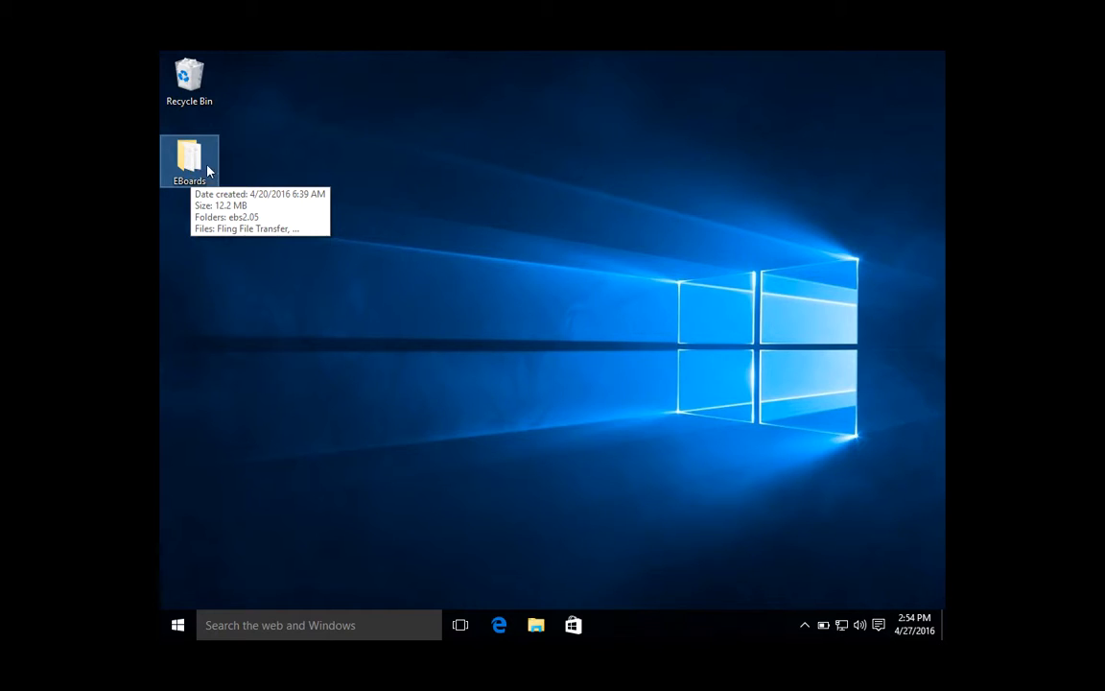
{"action": "double_click", "coordinate": [199, 168]}
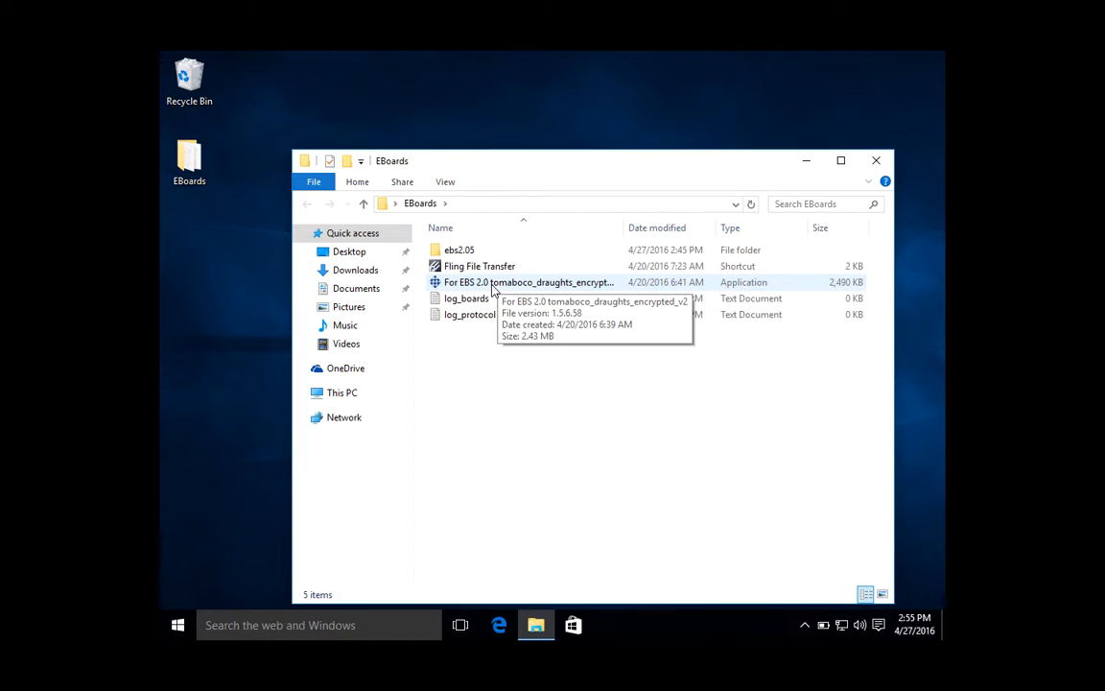
{"action": "mouse_move", "coordinate": [470, 253]}
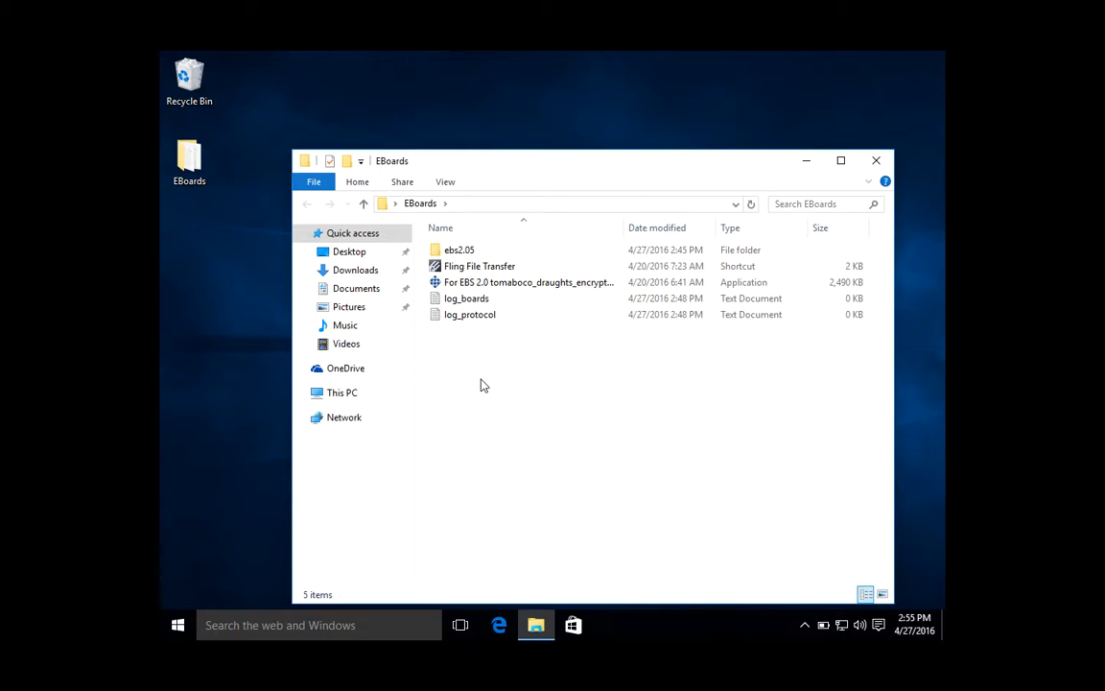
{"action": "double_click", "coordinate": [475, 284]}
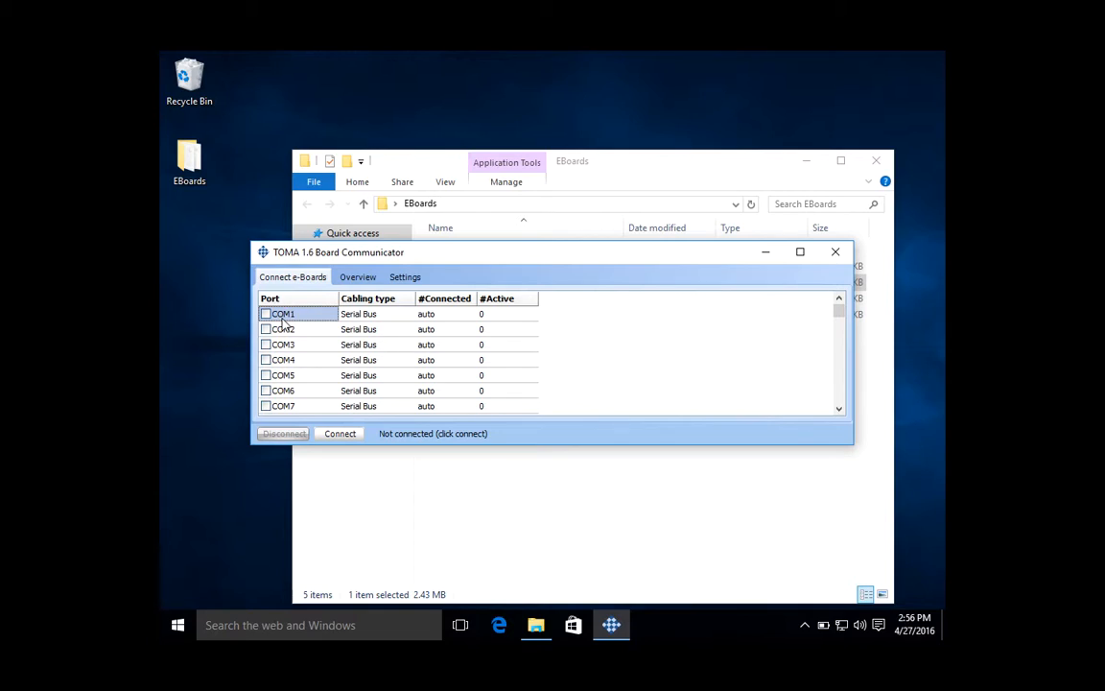
- Choose Serial Bus as the cabling type for COM1 and enable that port
{"action": "left_click", "coordinate": [379, 321]}
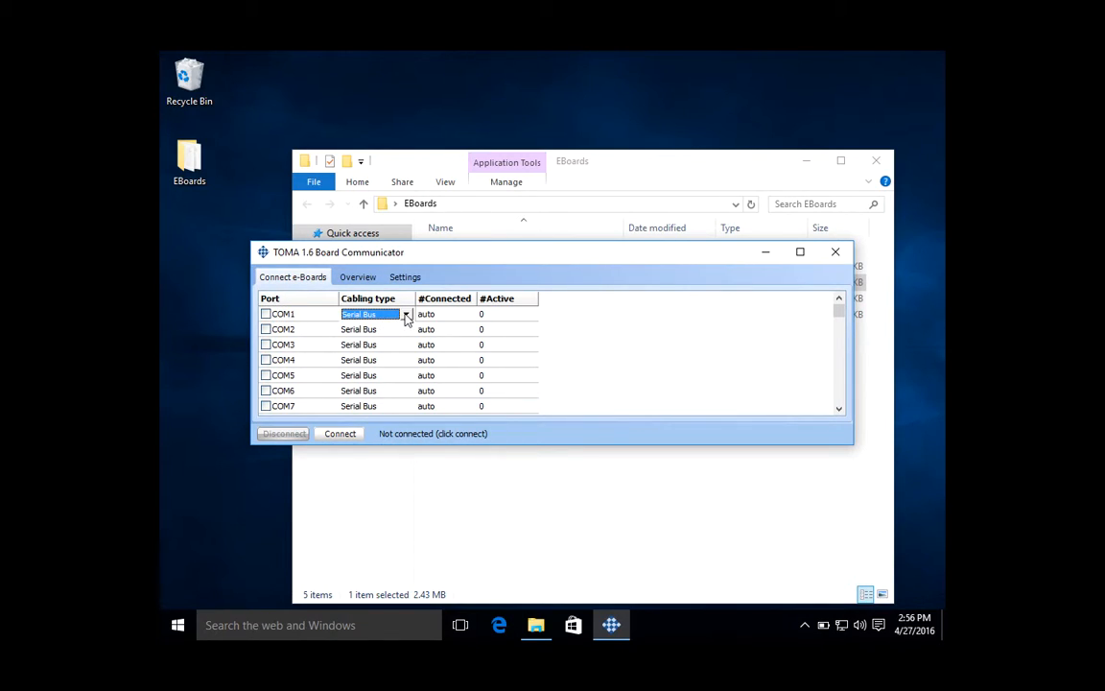
{"action": "left_click", "coordinate": [407, 315]}
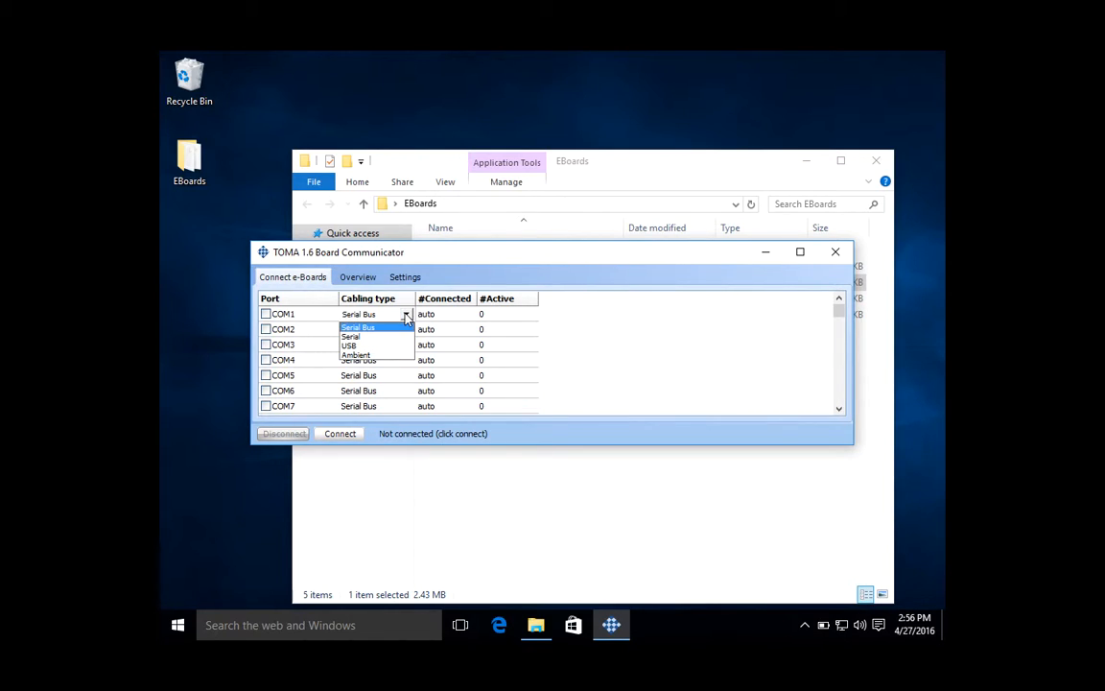
{"action": "left_click", "coordinate": [360, 329]}
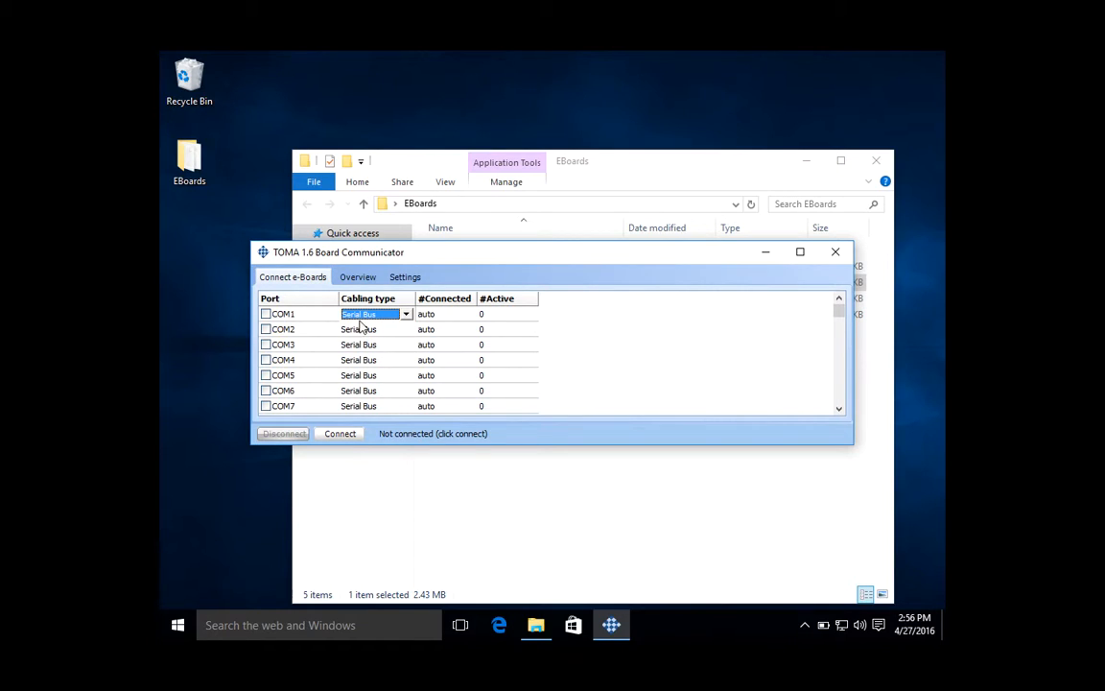
{"action": "left_click", "coordinate": [265, 315]}
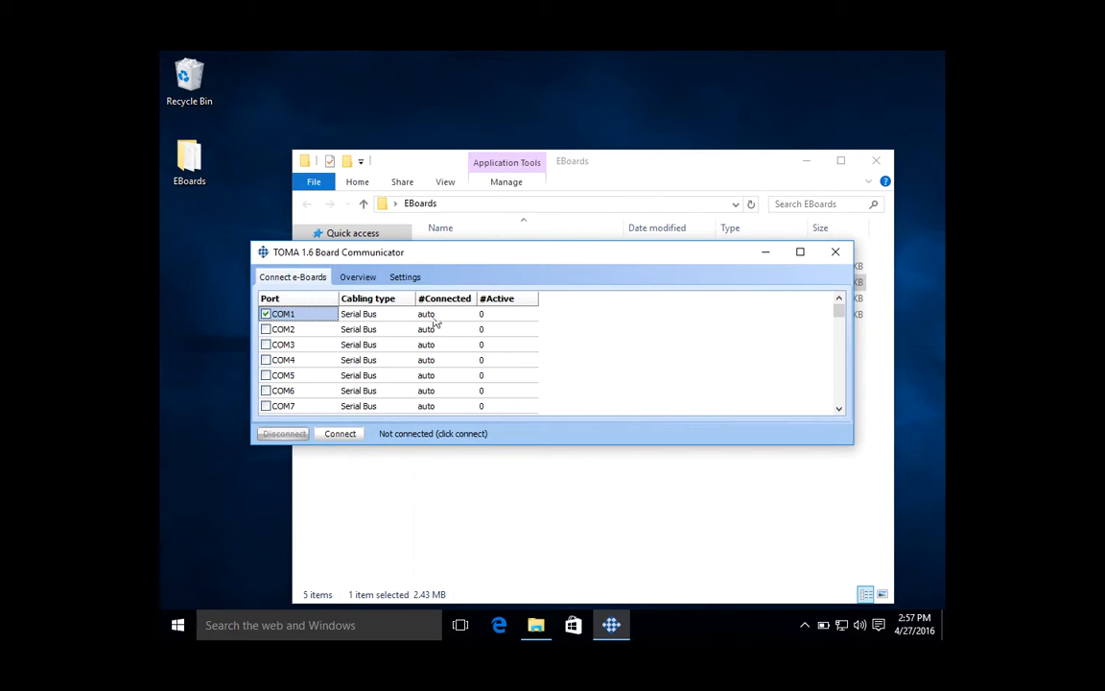
- View the board overview, then open the communicator's settings and move its window clear of the file list
{"action": "left_click", "coordinate": [359, 277]}
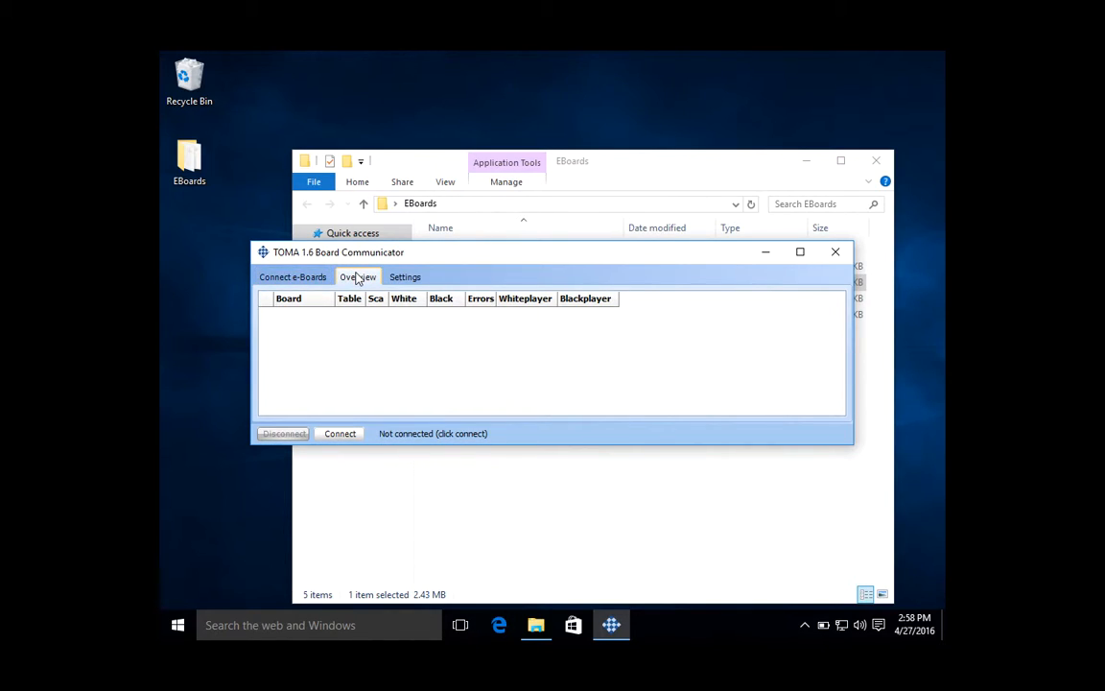
{"action": "left_click", "coordinate": [407, 278]}
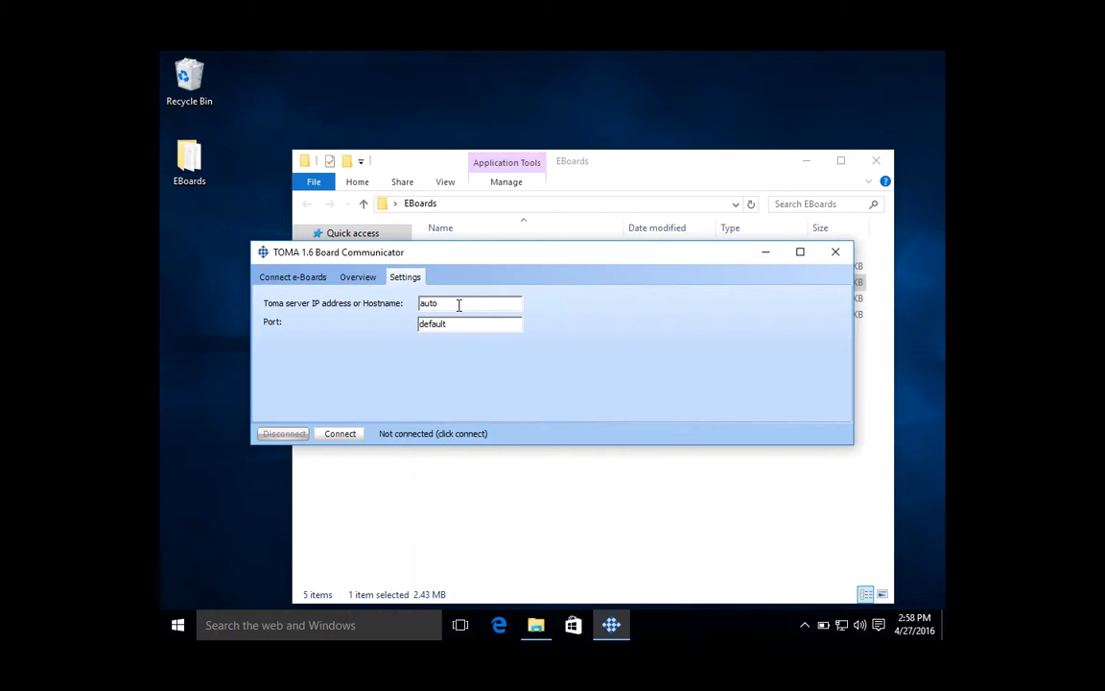
{"action": "left_click_drag", "start_coordinate": [467, 255], "coordinate": [470, 345]}
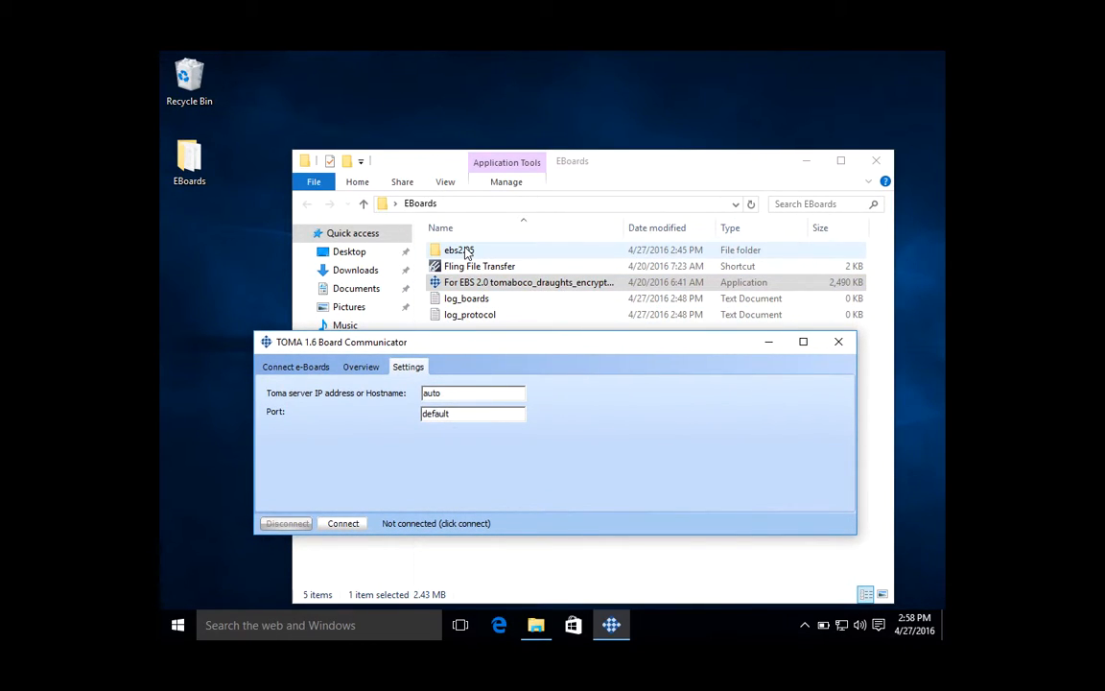
- Start the Electronic Board Server with the run batch file in ebs2.05 and display its boco server log
{"action": "double_click", "coordinate": [467, 250]}
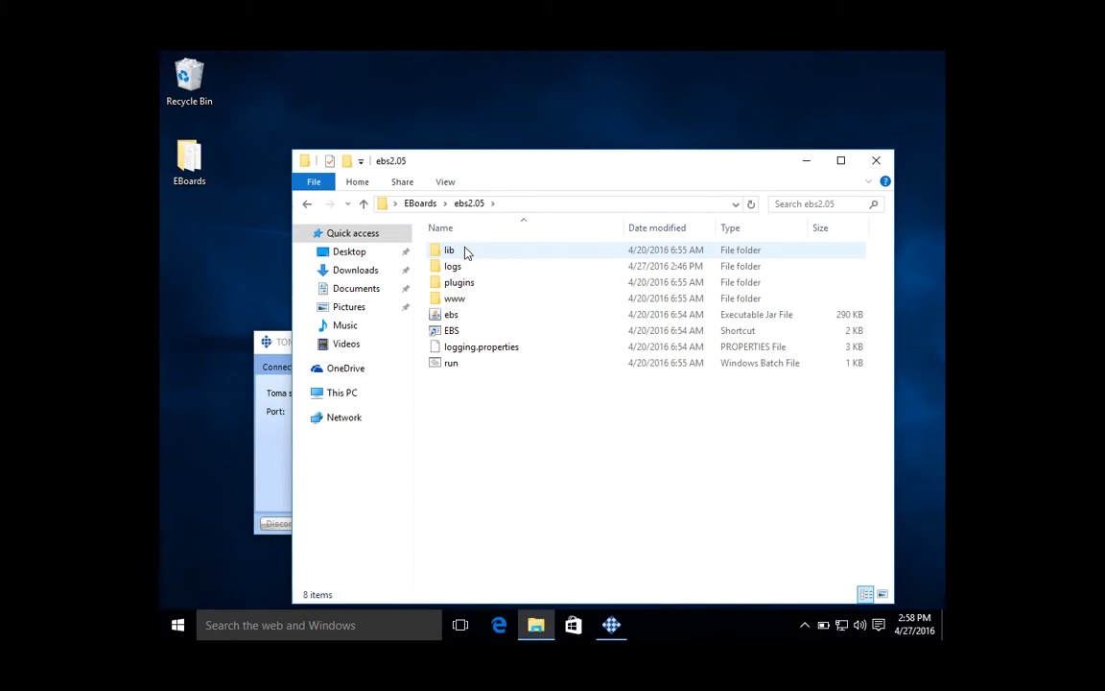
{"action": "double_click", "coordinate": [451, 364]}
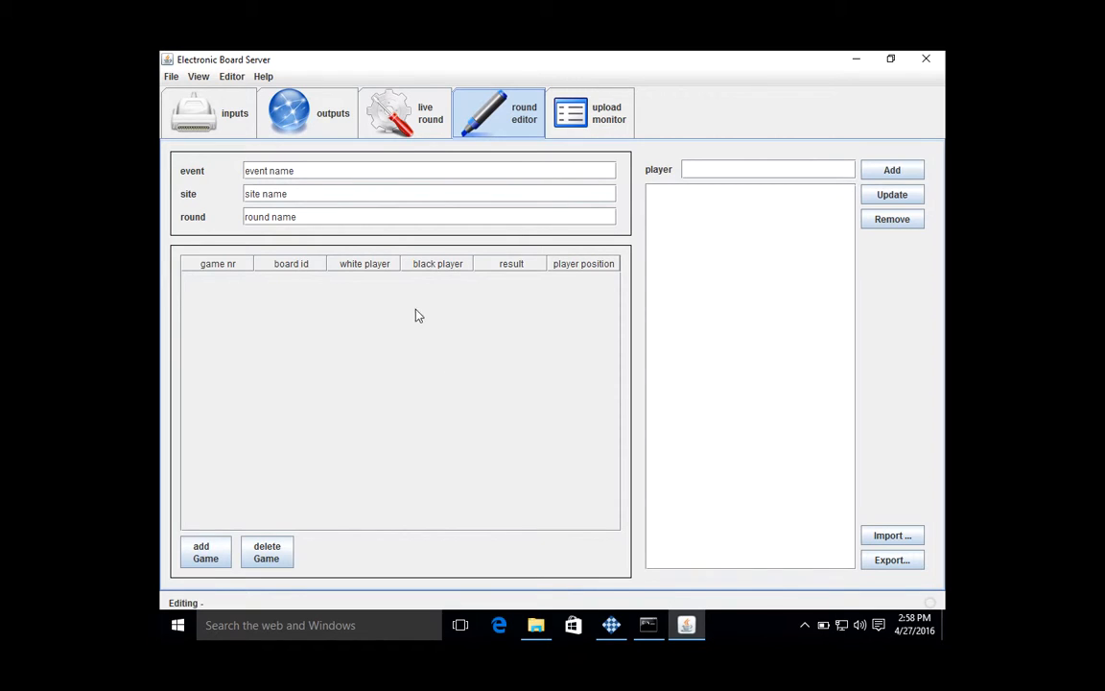
{"action": "left_click", "coordinate": [206, 114]}
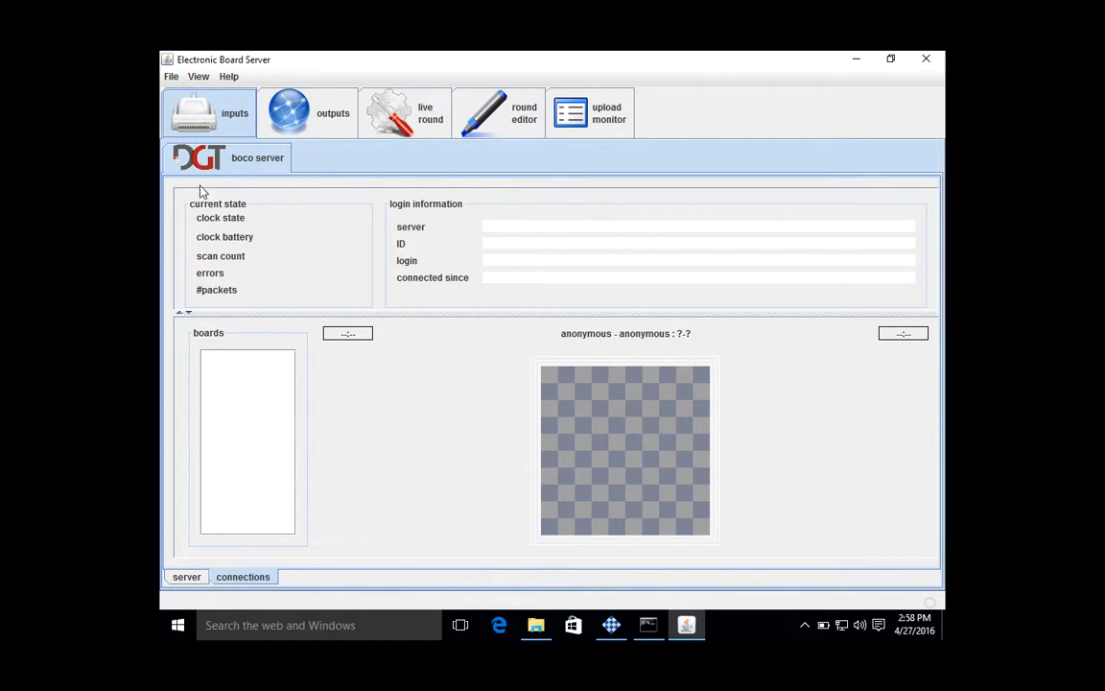
{"action": "left_click", "coordinate": [181, 578]}
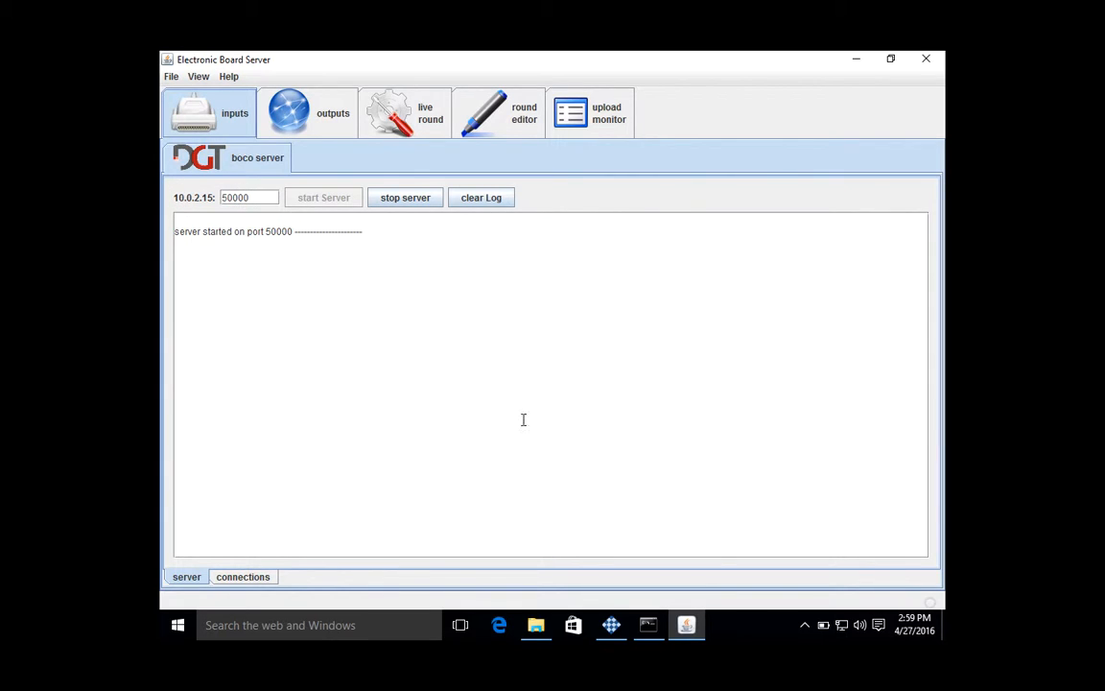
- In the TOMA Board Communicator, set the server address to 10.0.2.15 and the port to 50000, and connect
{"action": "left_click", "coordinate": [611, 624]}
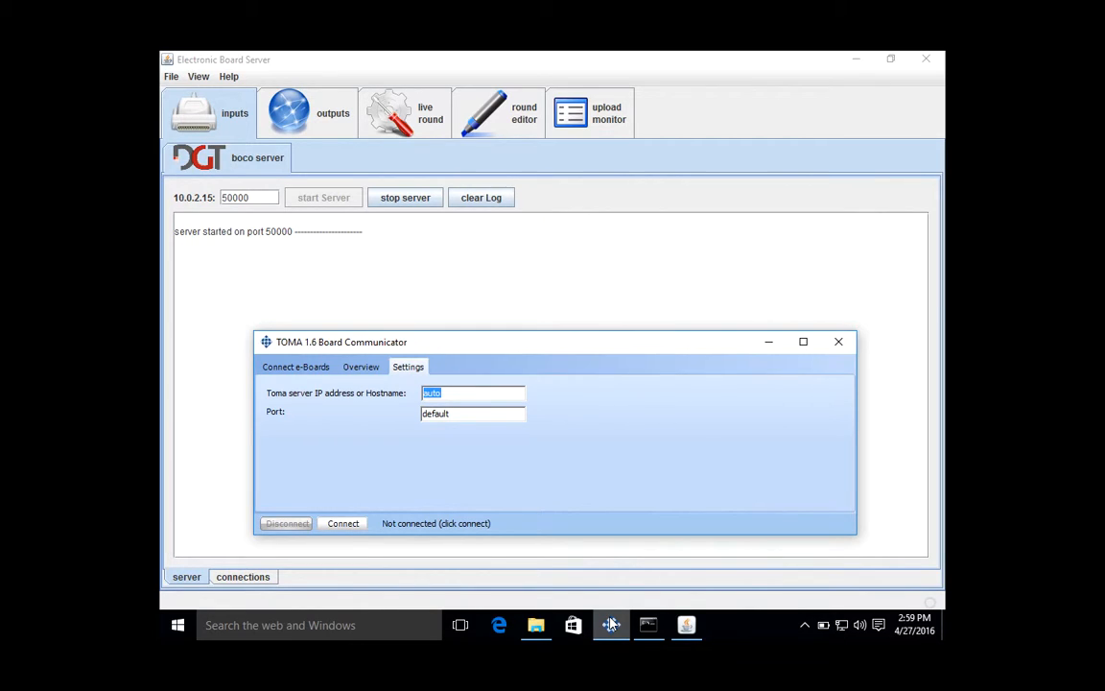
{"action": "type", "text": "10."}
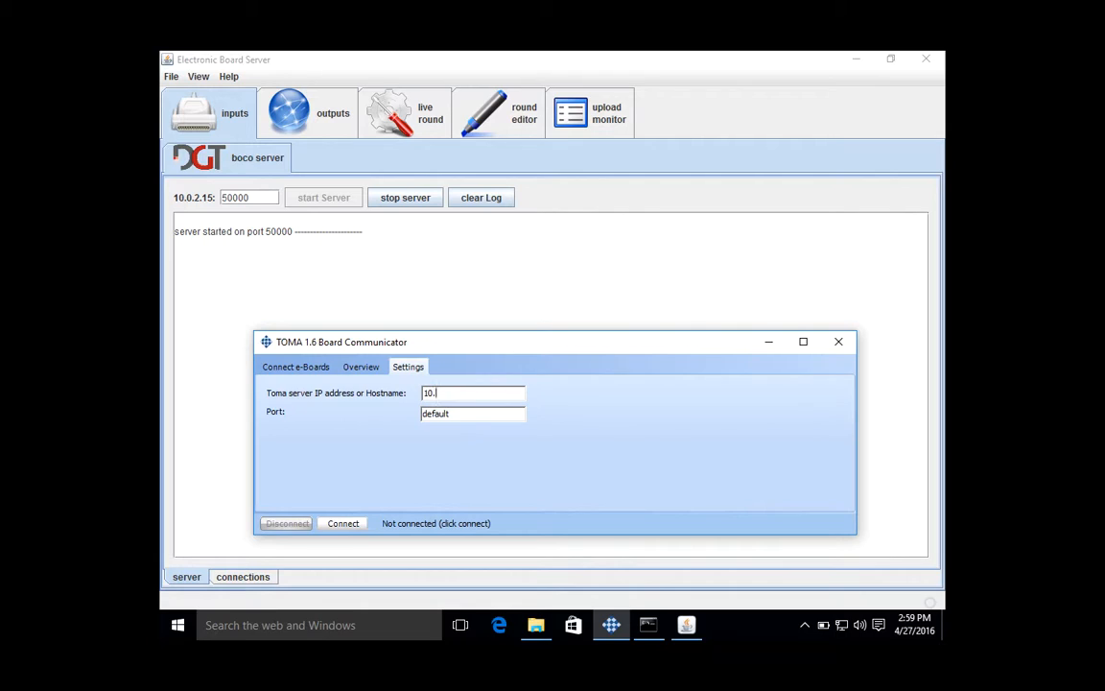
{"action": "type", "text": "0.2.15"}
{"action": "left_click", "coordinate": [471, 416]}
{"action": "left_click_drag", "start_coordinate": [466, 413], "coordinate": [377, 405]}
{"action": "type", "text": "50000"}
{"action": "left_click", "coordinate": [345, 526]}
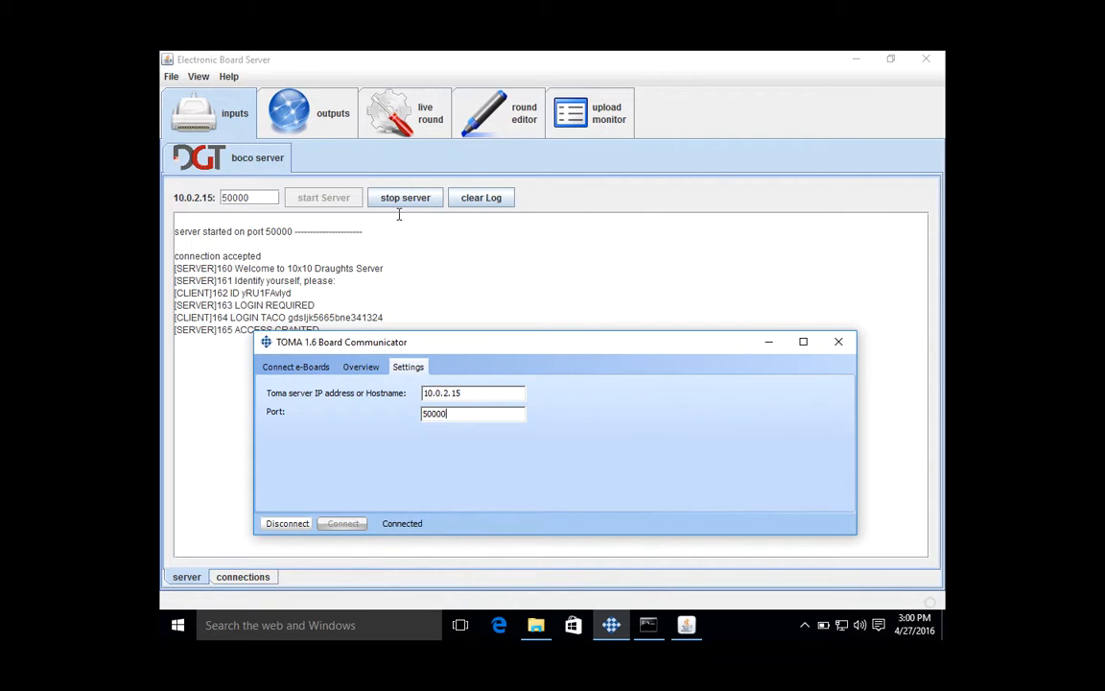
- Examine the dambolite output settings in the Electronic Board Server, including the file upload option and file name template
{"action": "left_click", "coordinate": [312, 125]}
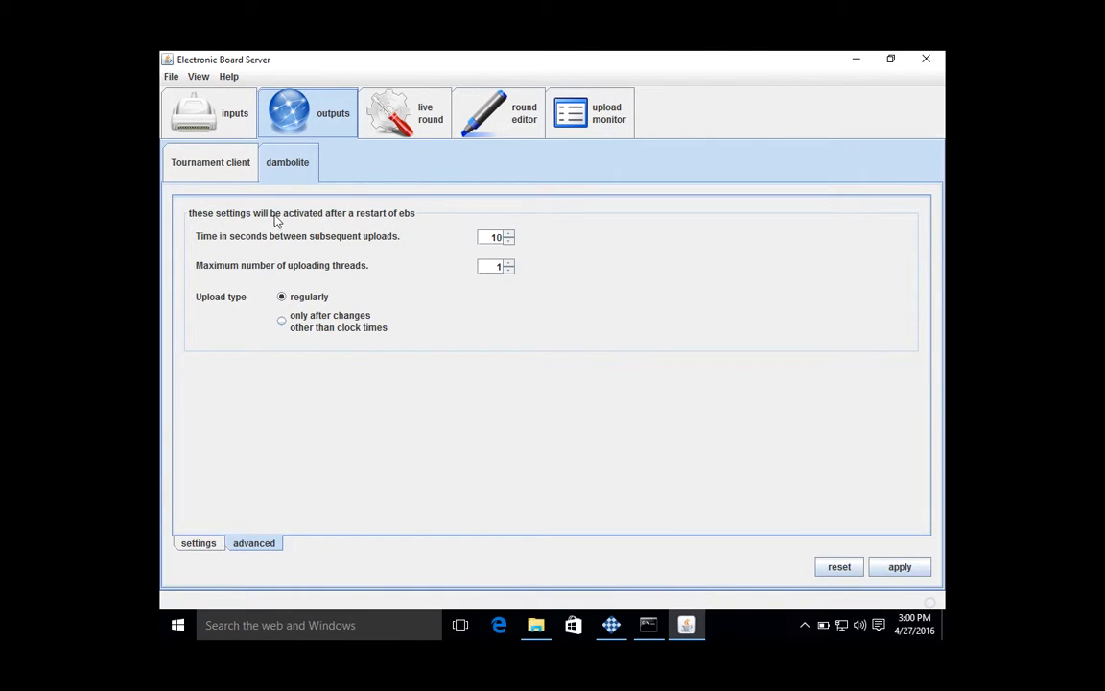
{"action": "left_click", "coordinate": [202, 548]}
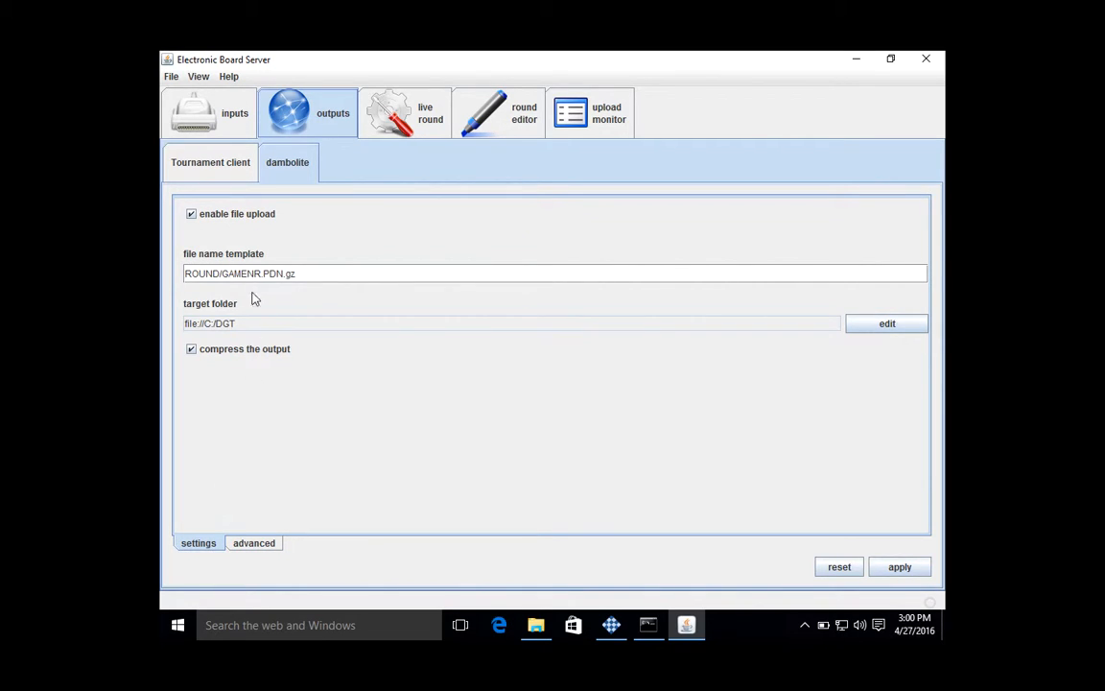
{"action": "left_click", "coordinate": [192, 217]}
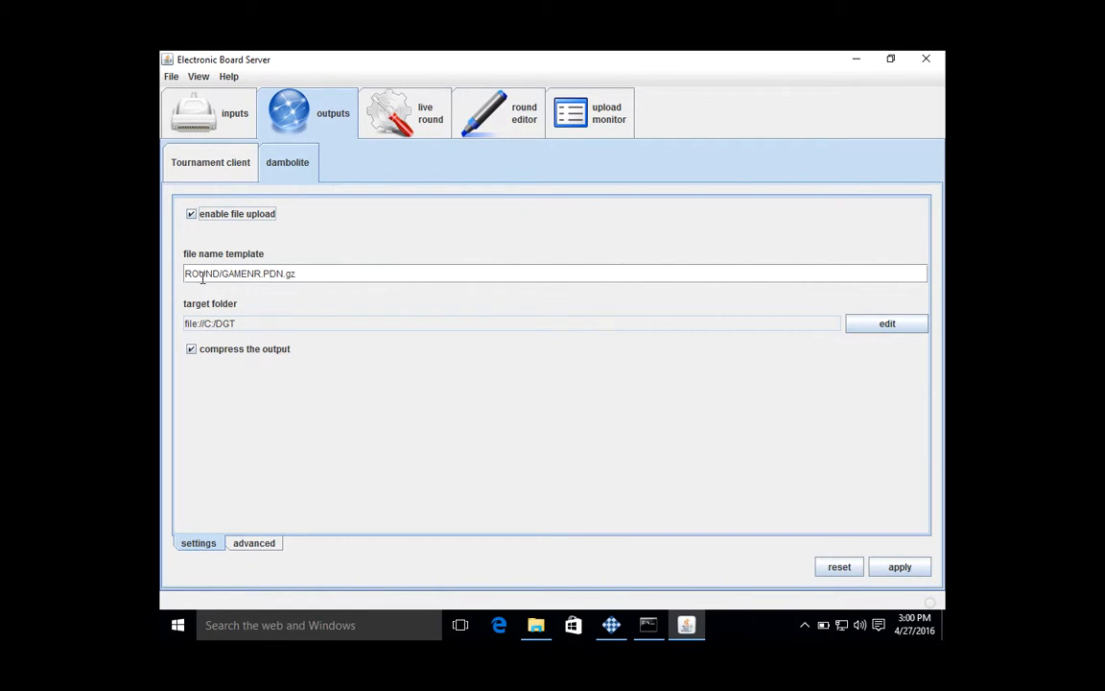
{"action": "left_click", "coordinate": [330, 273]}
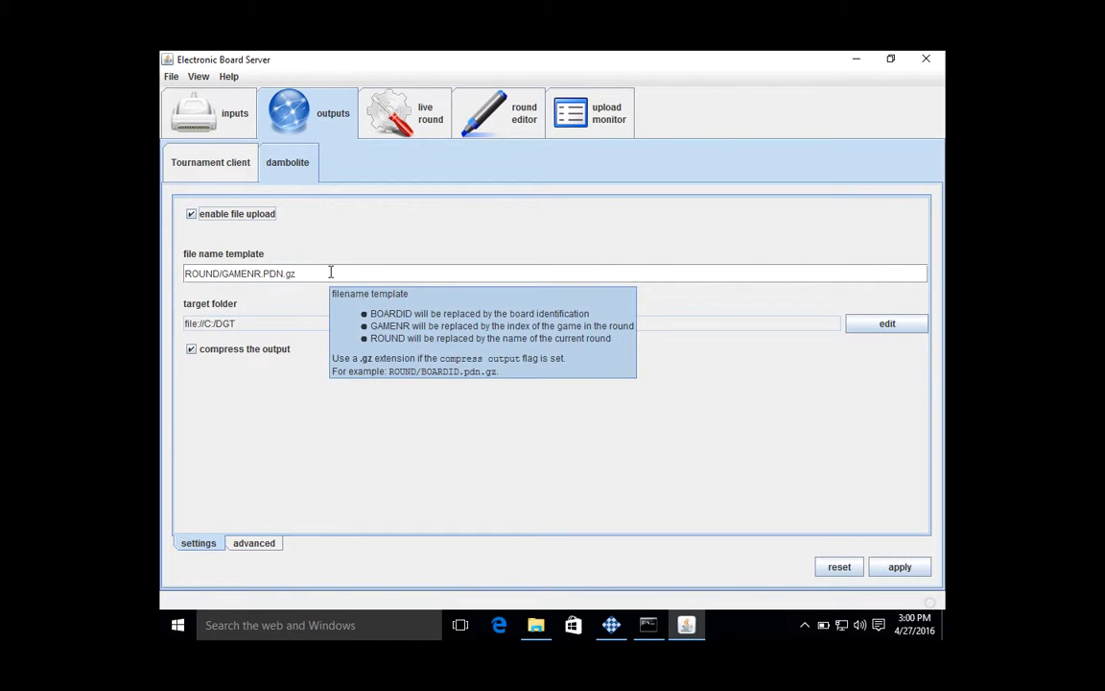
{"action": "left_click_drag", "start_coordinate": [330, 272], "coordinate": [185, 273]}
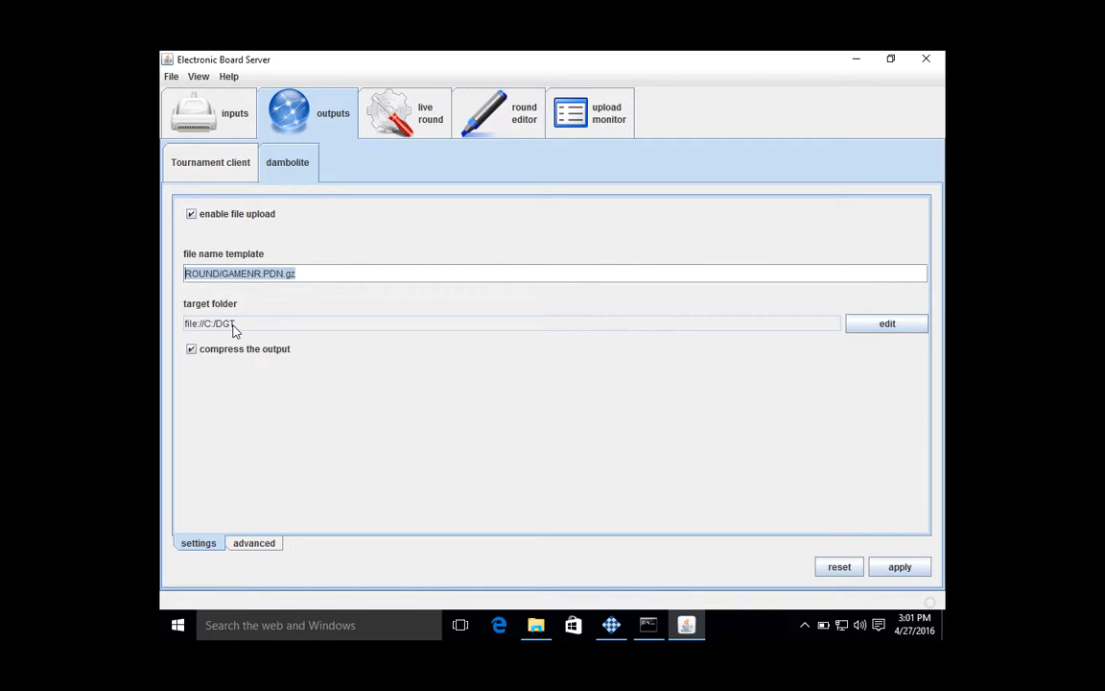
- Confirm the target folder C:/DGT with the file:// protocol, and display the advanced upload settings
{"action": "left_click", "coordinate": [895, 324]}
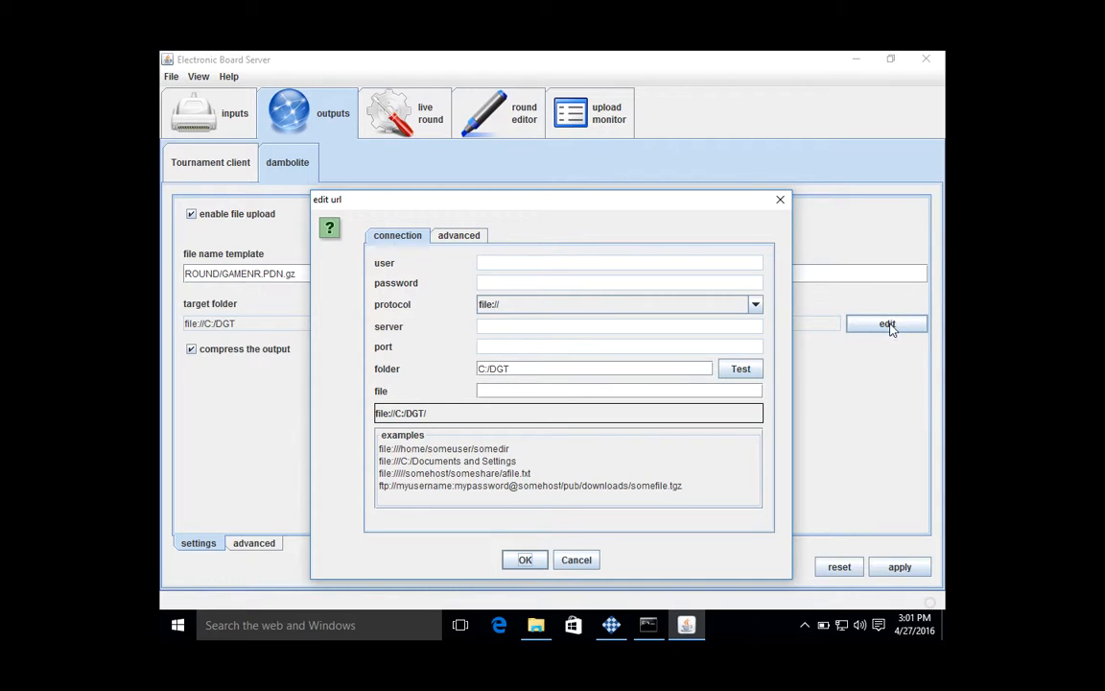
{"action": "left_click", "coordinate": [755, 305]}
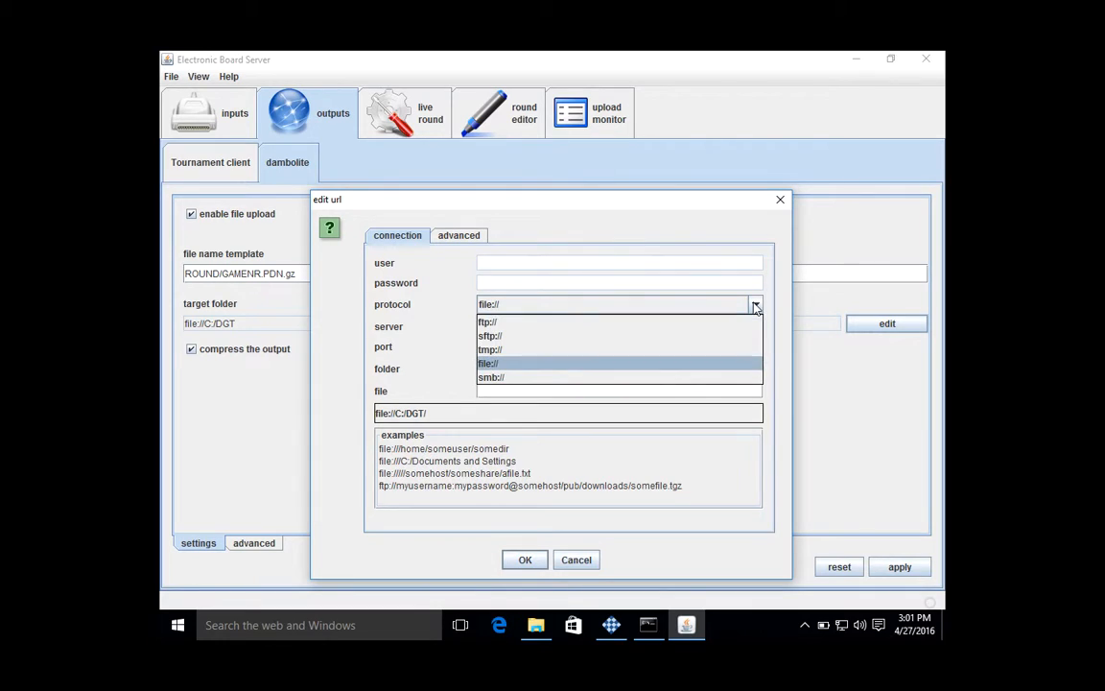
{"action": "left_click", "coordinate": [496, 363]}
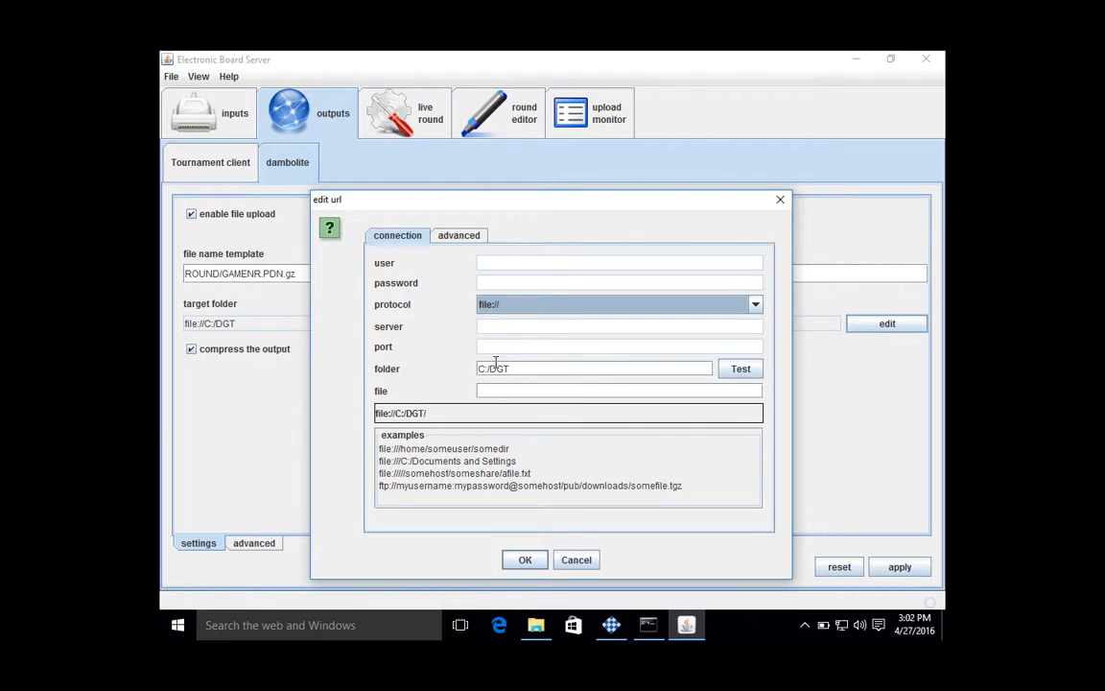
{"action": "left_click", "coordinate": [756, 304]}
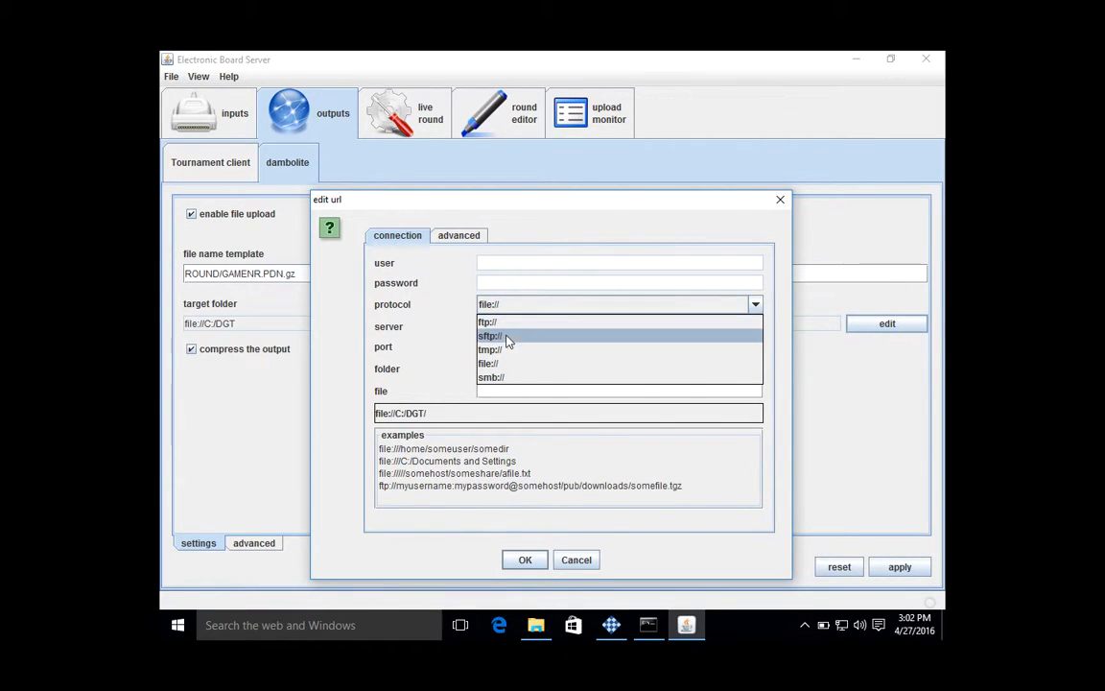
{"action": "left_click", "coordinate": [499, 363]}
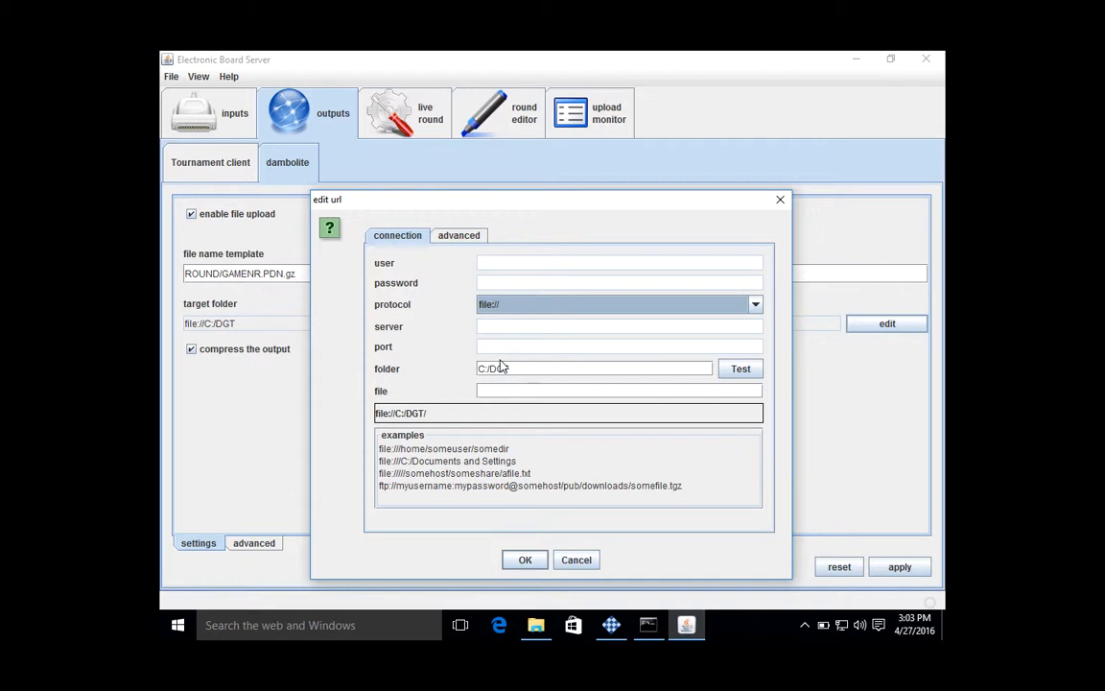
{"action": "left_click", "coordinate": [525, 561]}
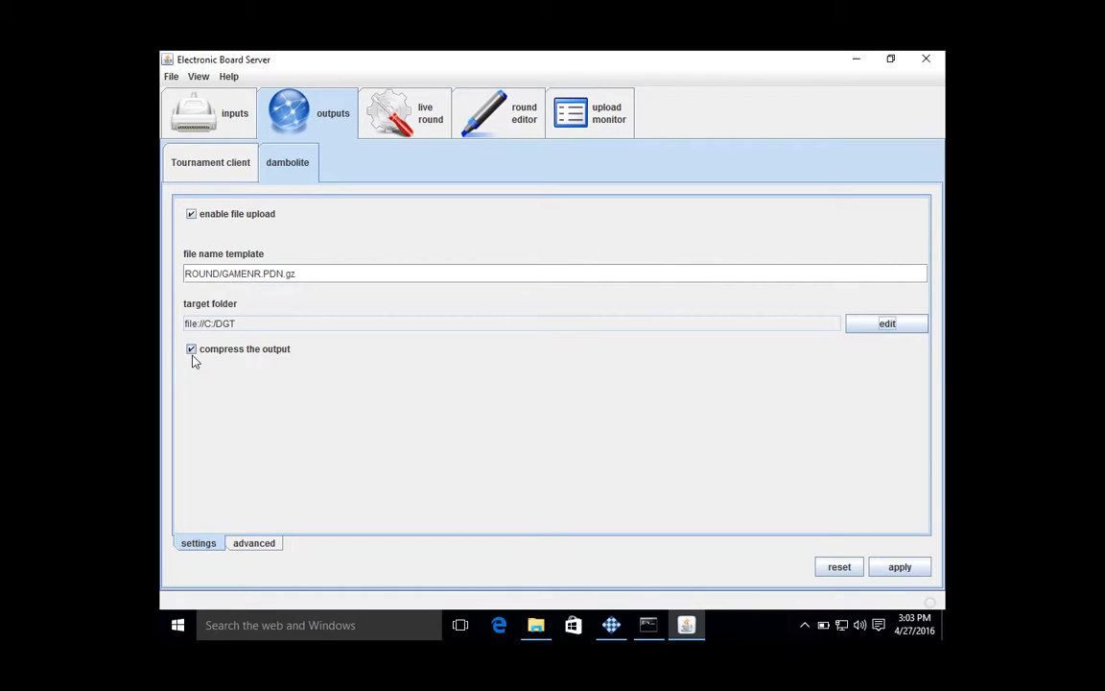
{"action": "mouse_move", "coordinate": [193, 357]}
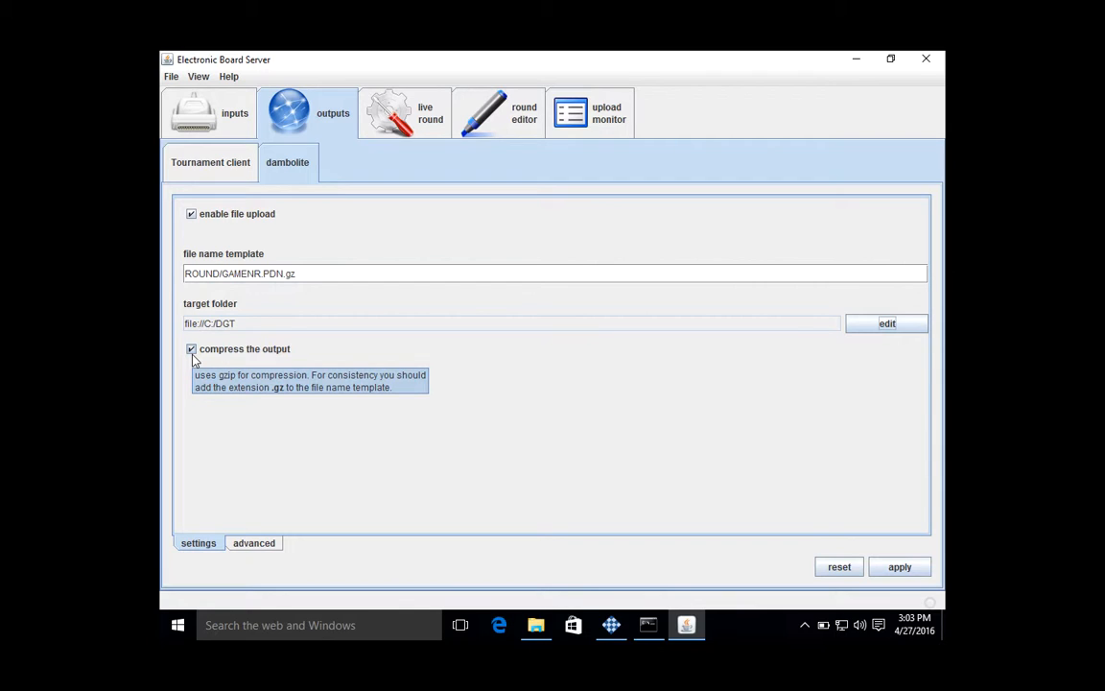
{"action": "left_click", "coordinate": [255, 545]}
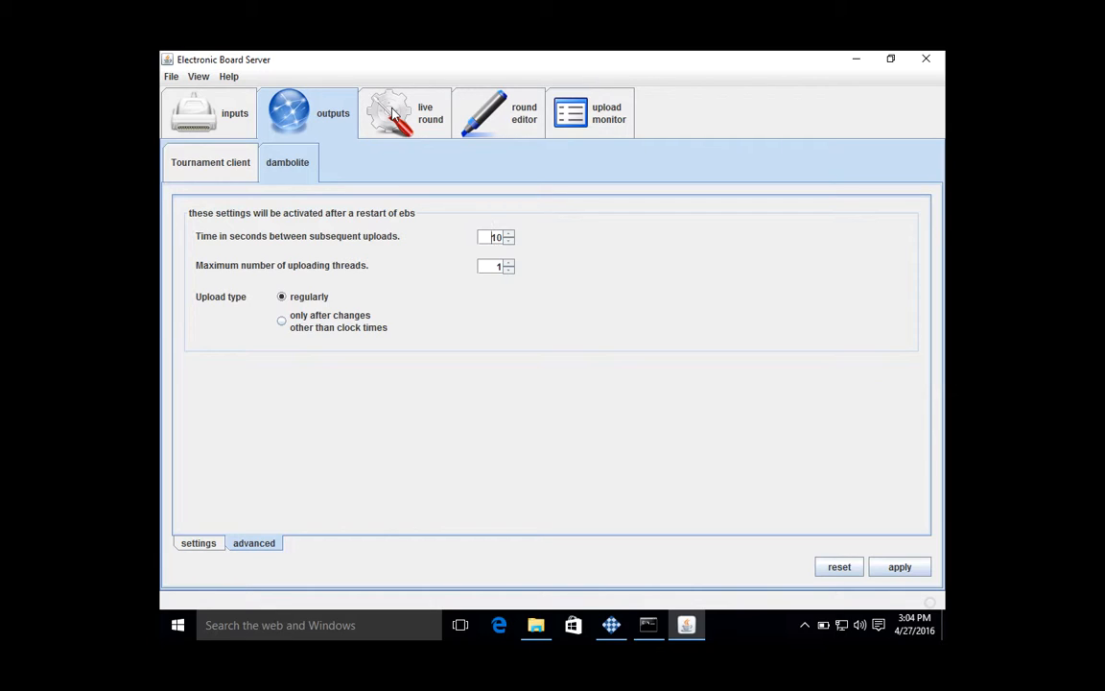
- In the round editor, set the event to DGT Test Event and the site to Enschede
{"action": "left_click", "coordinate": [524, 125]}
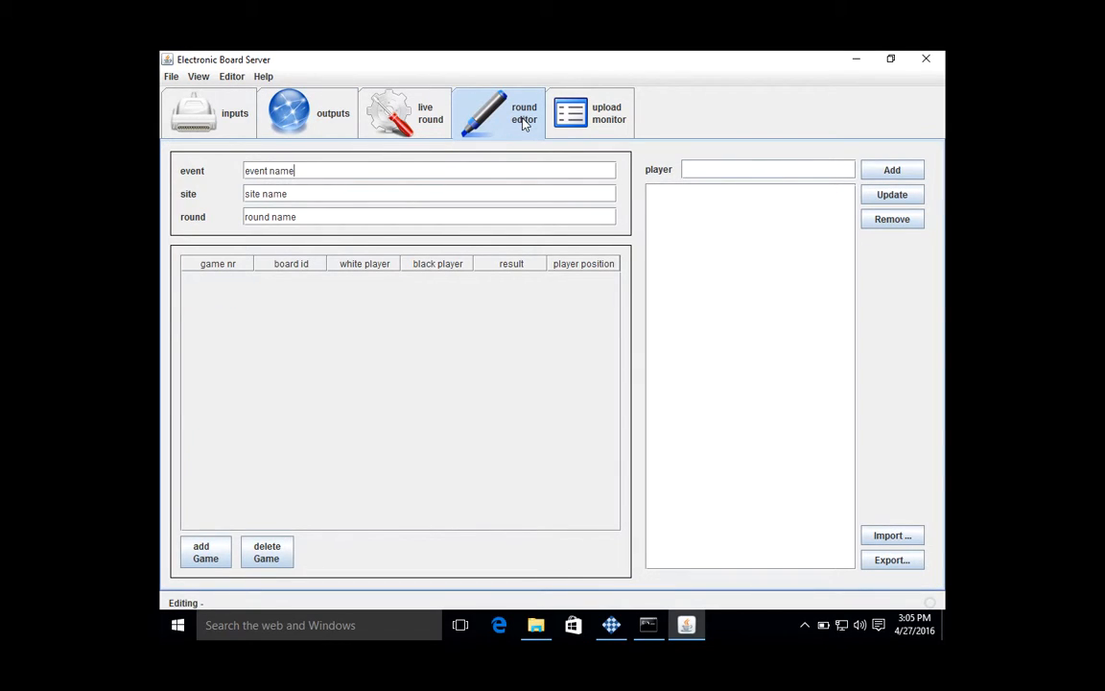
{"action": "left_click_drag", "start_coordinate": [345, 173], "coordinate": [193, 171]}
{"action": "type", "text": "DGT Test Event"}
{"action": "left_click_drag", "start_coordinate": [298, 195], "coordinate": [188, 180]}
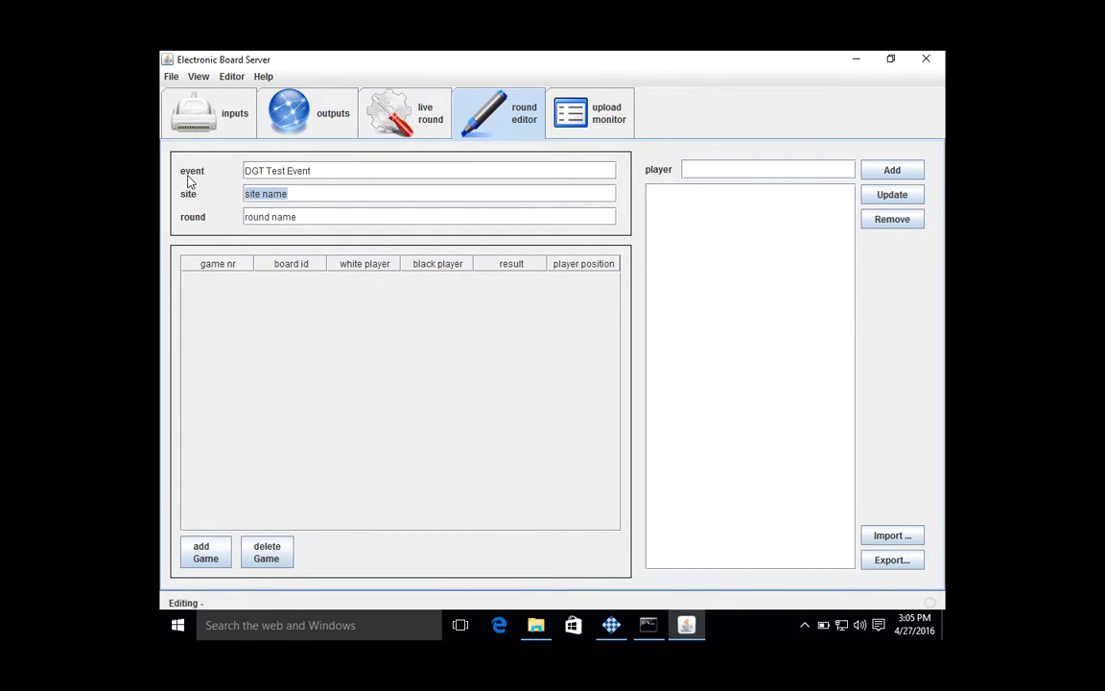
{"action": "type", "text": "Enschede"}
{"action": "left_click", "coordinate": [265, 171]}
{"action": "left_click_drag", "start_coordinate": [320, 169], "coordinate": [237, 198]}
- Enter ronde1 as the round name
{"action": "left_click_drag", "start_coordinate": [333, 220], "coordinate": [212, 219]}
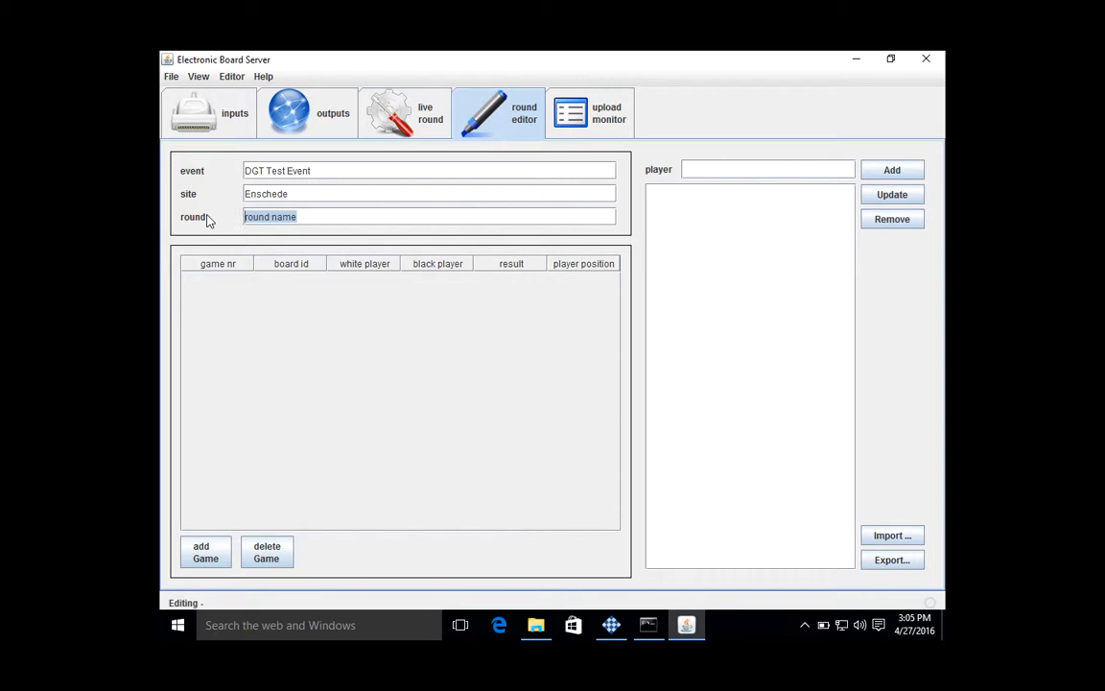
{"action": "type", "text": "ronde"}
{"action": "type", "text": "1"}
{"action": "double_click", "coordinate": [270, 217]}
{"action": "left_click", "coordinate": [281, 217]}
{"action": "key", "text": "Left"}
{"action": "key", "text": "Right"}
{"action": "key", "text": "Left"}
{"action": "key", "text": "Left"}
{"action": "key", "text": "Right"}
{"action": "key", "text": "Right"}
{"action": "key", "text": "Left"}
{"action": "key", "text": "Left"}
{"action": "key", "text": "Left"}
{"action": "key", "text": "Left"}
{"action": "key", "text": "Left"}
{"action": "key", "text": "Left"}
{"action": "left_click_drag", "start_coordinate": [291, 220], "coordinate": [182, 206]}
{"action": "key", "text": "Left"}
- Change the number in the round name so that it reads ronde4
{"action": "left_click", "coordinate": [281, 216]}
{"action": "key", "text": "BackSpace"}
{"action": "type", "text": "4"}
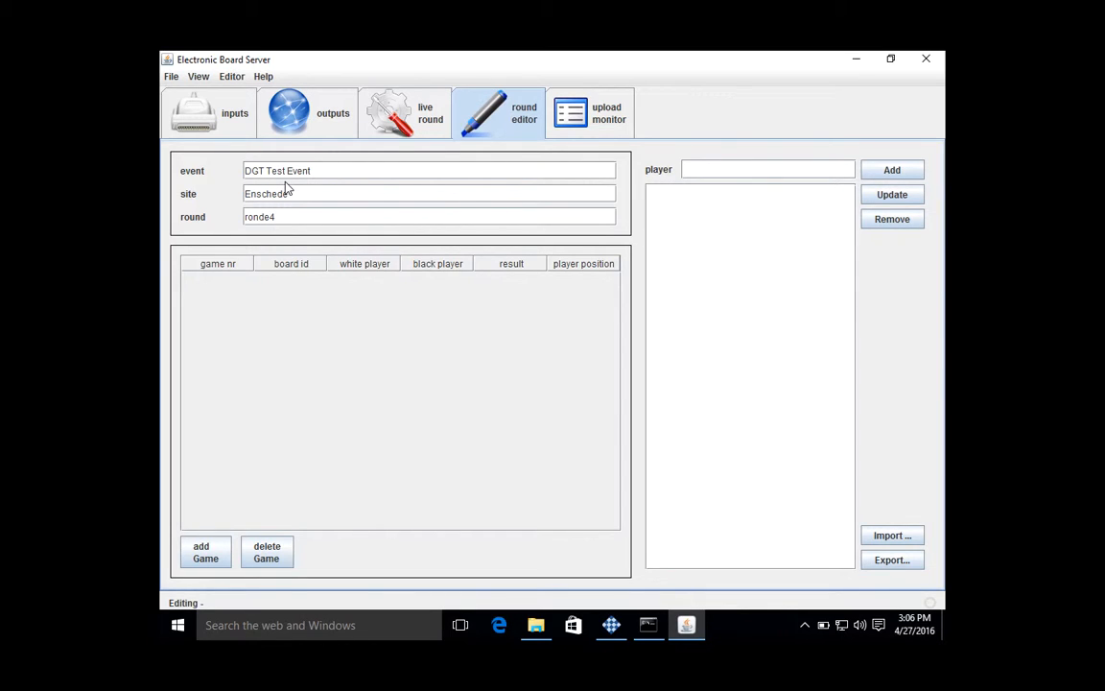
- Add a game to the round and look through its board id, white player and black player fields
{"action": "left_click", "coordinate": [202, 554]}
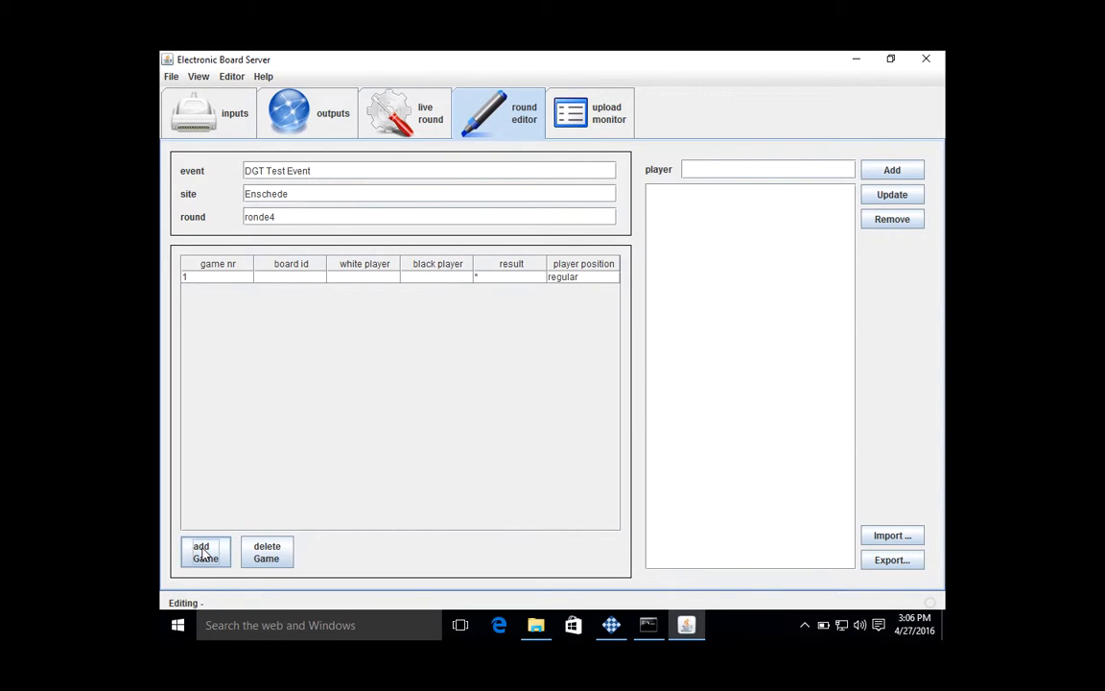
{"action": "left_click", "coordinate": [282, 278]}
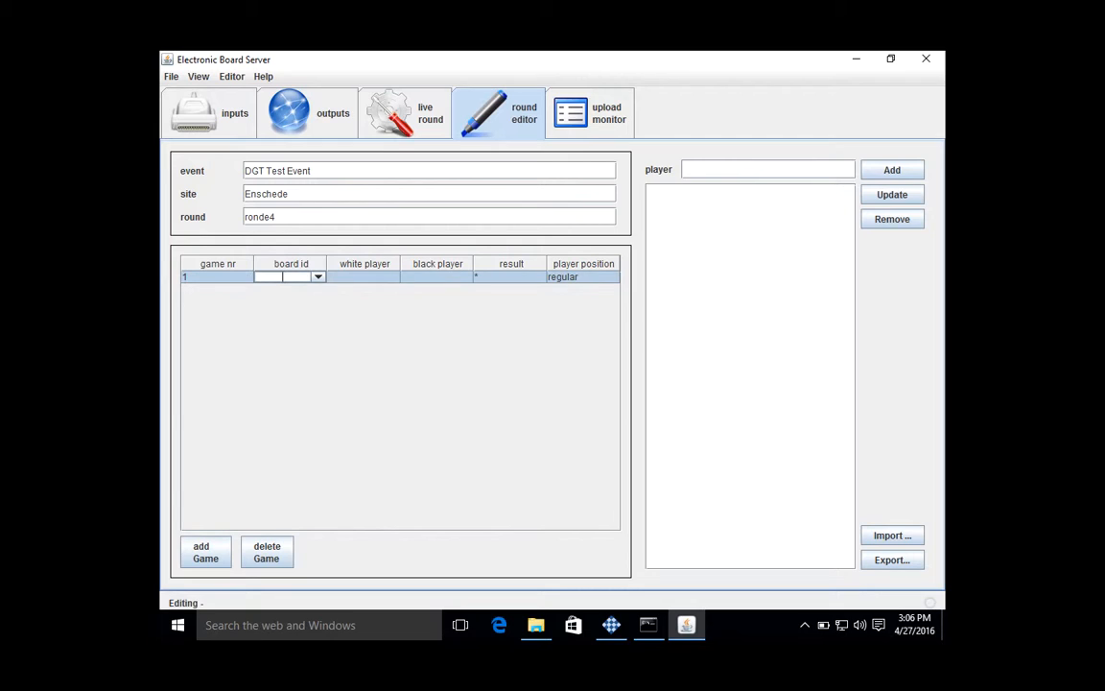
{"action": "left_click", "coordinate": [317, 278]}
{"action": "left_click", "coordinate": [212, 280]}
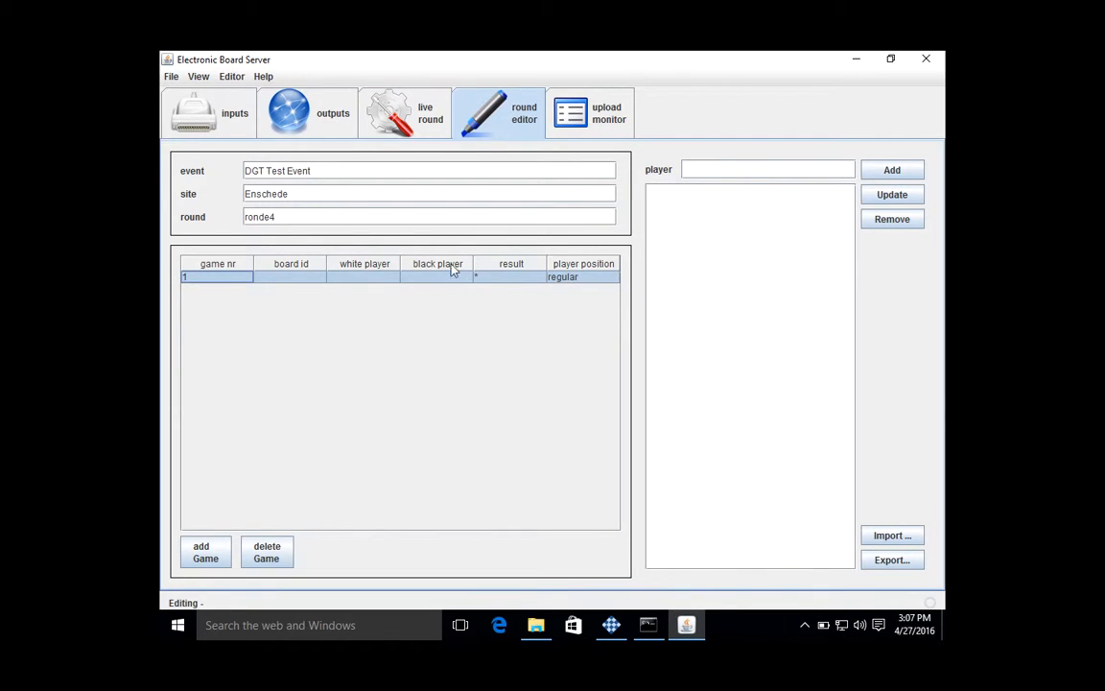
{"action": "left_click", "coordinate": [362, 281]}
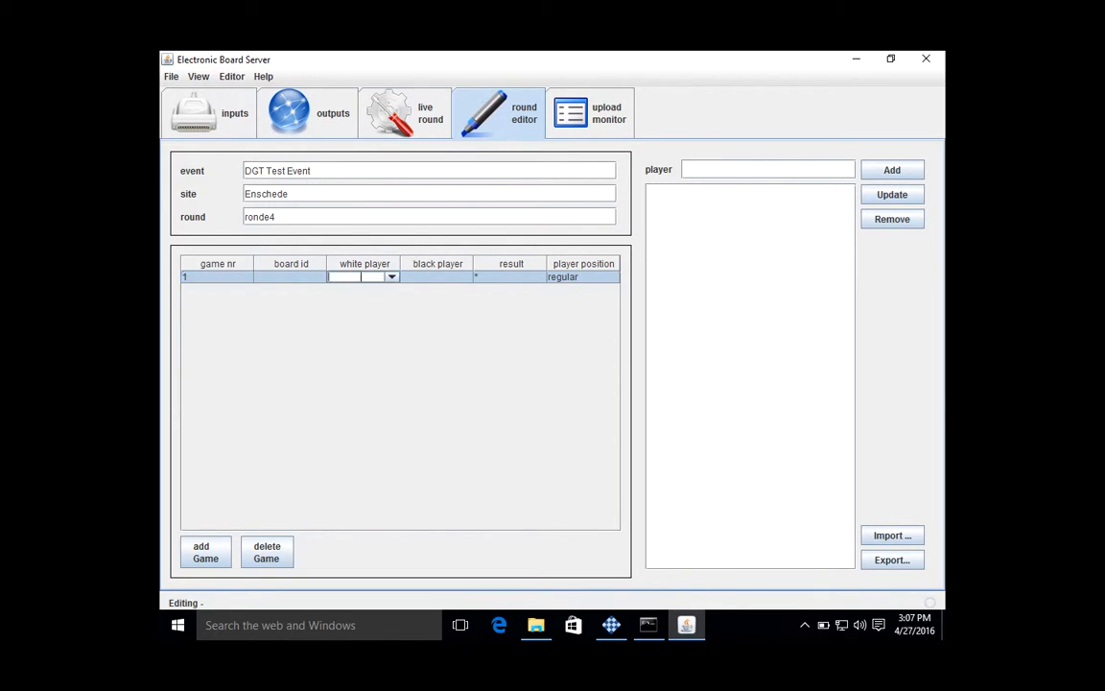
{"action": "left_click", "coordinate": [436, 276]}
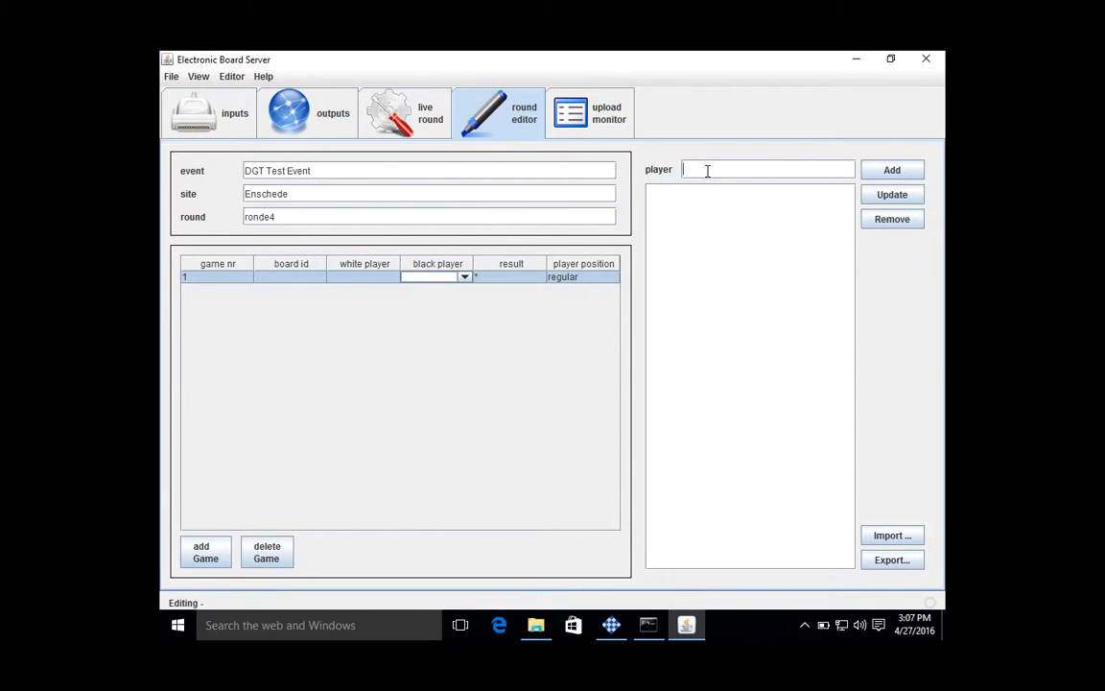
- Enter the first player's name and add it to the player list
{"action": "left_click", "coordinate": [785, 172]}
{"action": "type", "text": "F"}
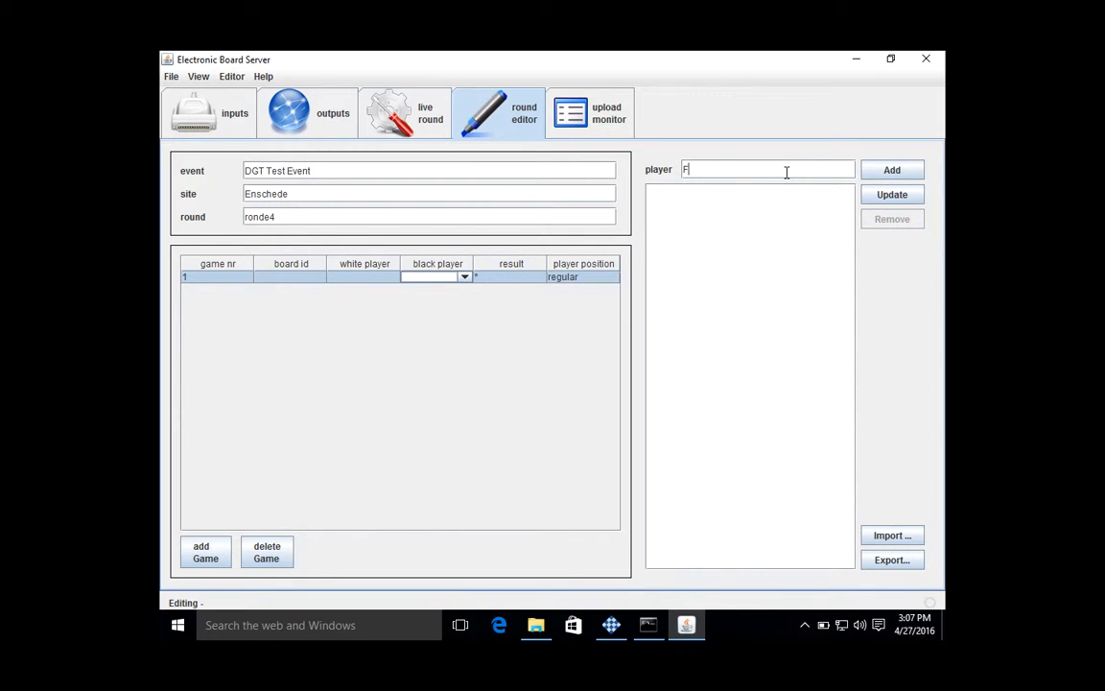
{"action": "type", "text": "rise"}
{"action": "key", "text": "BackSpace"}
{"action": "key", "text": "BackSpace"}
{"action": "type", "text": "tts"}
{"action": "key", "text": "BackSpace"}
{"action": "key", "text": "BackSpace"}
{"action": "type", "text": "s"}
{"action": "left_click", "coordinate": [892, 171]}
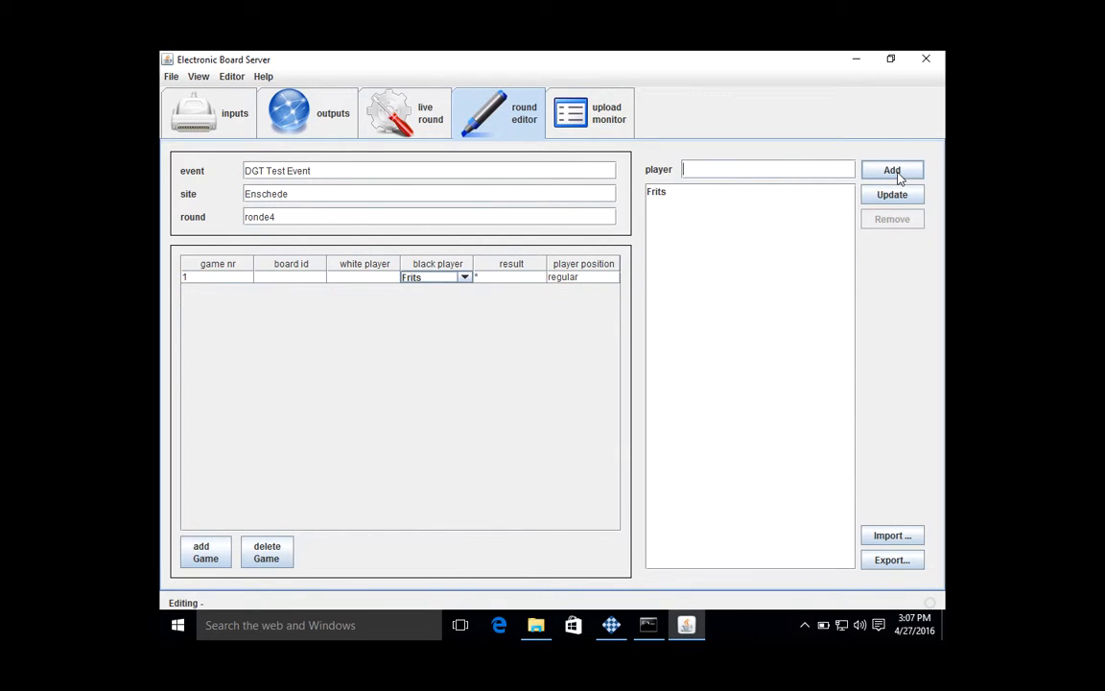
- Add the second player's name to the player list
{"action": "left_click", "coordinate": [768, 173]}
{"action": "type", "text": "Kees"}
{"action": "left_click", "coordinate": [889, 174]}
- In game 1, assign the second listed player as black and the first listed player as white
{"action": "left_click", "coordinate": [464, 278]}
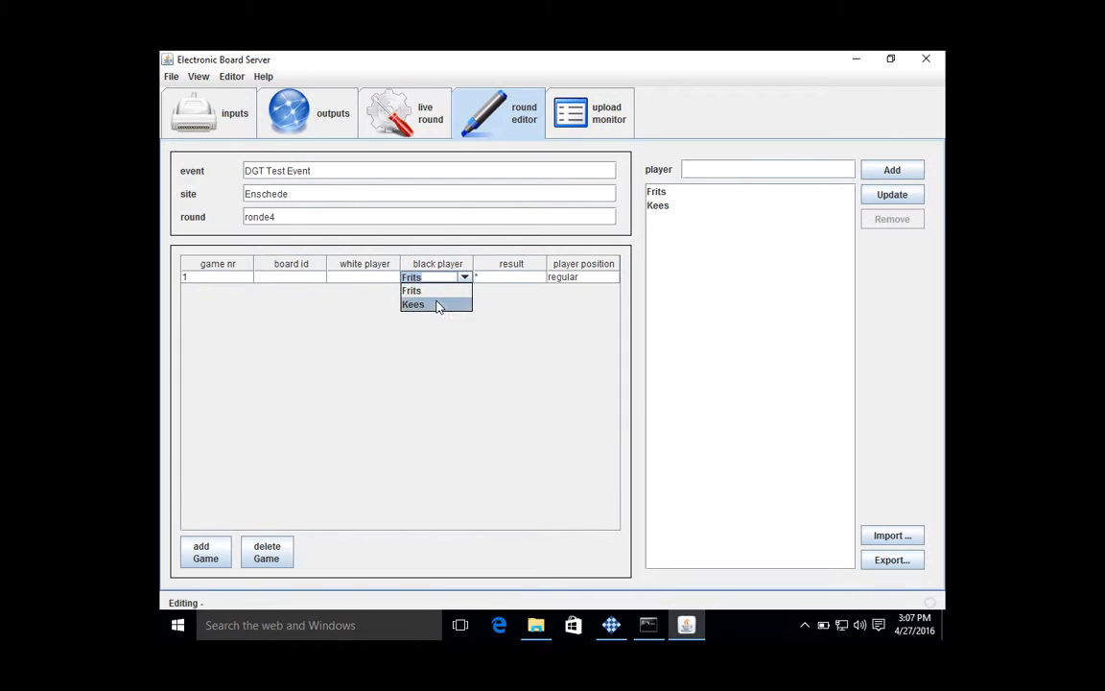
{"action": "left_click", "coordinate": [438, 306]}
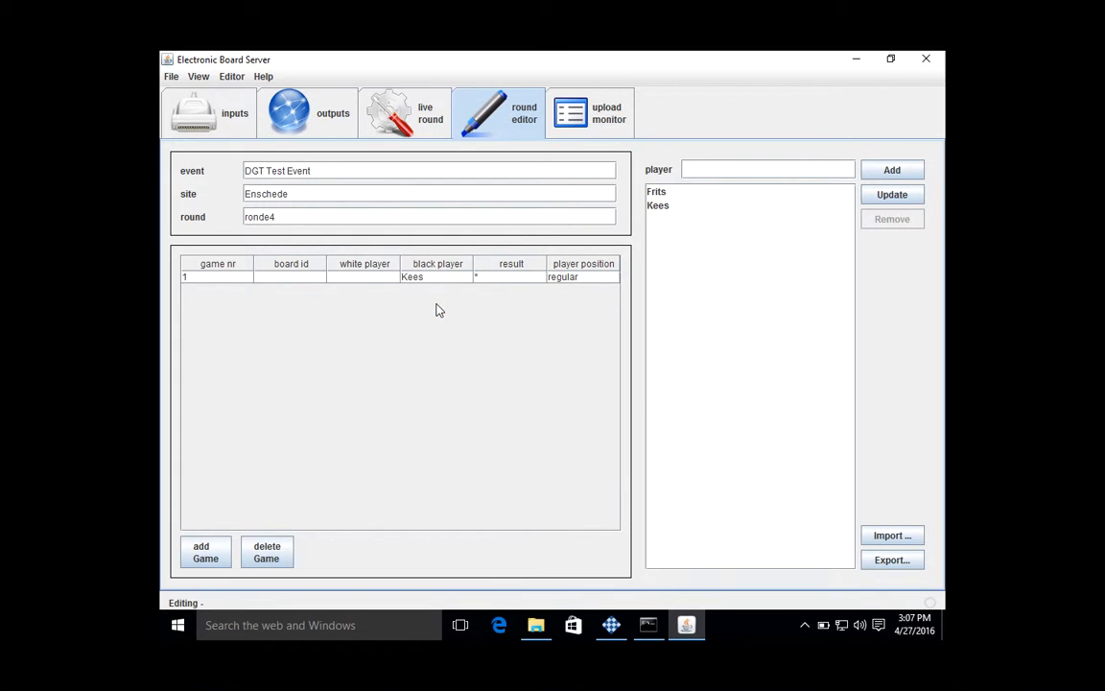
{"action": "left_click", "coordinate": [362, 278]}
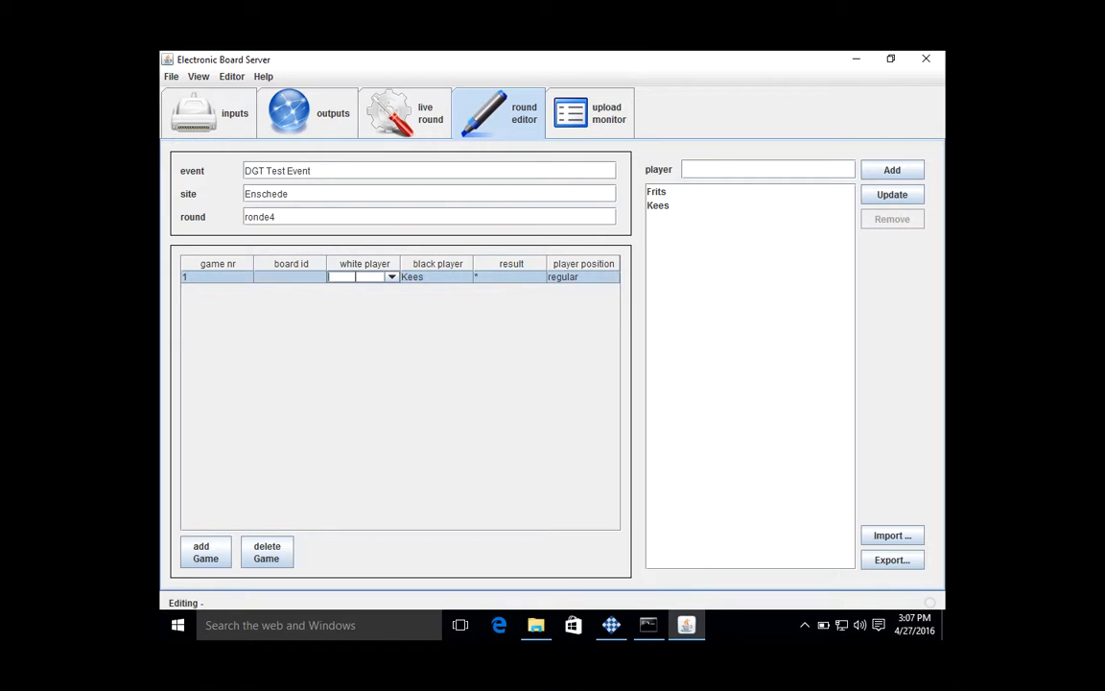
{"action": "left_click", "coordinate": [390, 277]}
{"action": "left_click", "coordinate": [358, 290]}
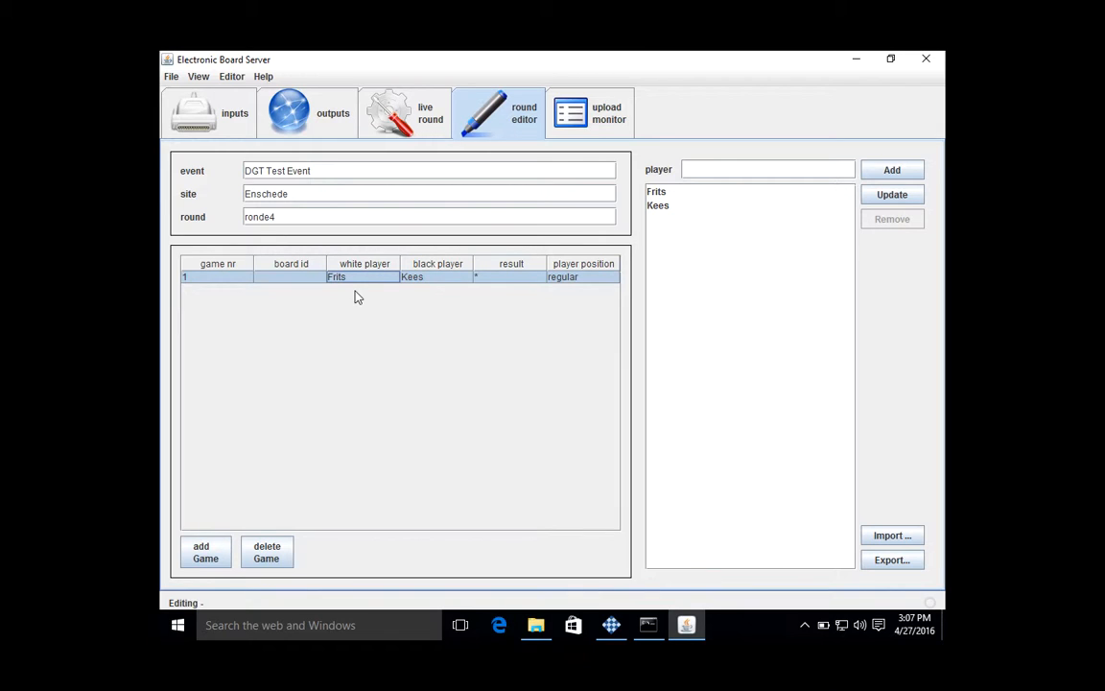
- Save the edited round in the Documents folder under the file name ronde1
{"action": "left_click", "coordinate": [230, 83]}
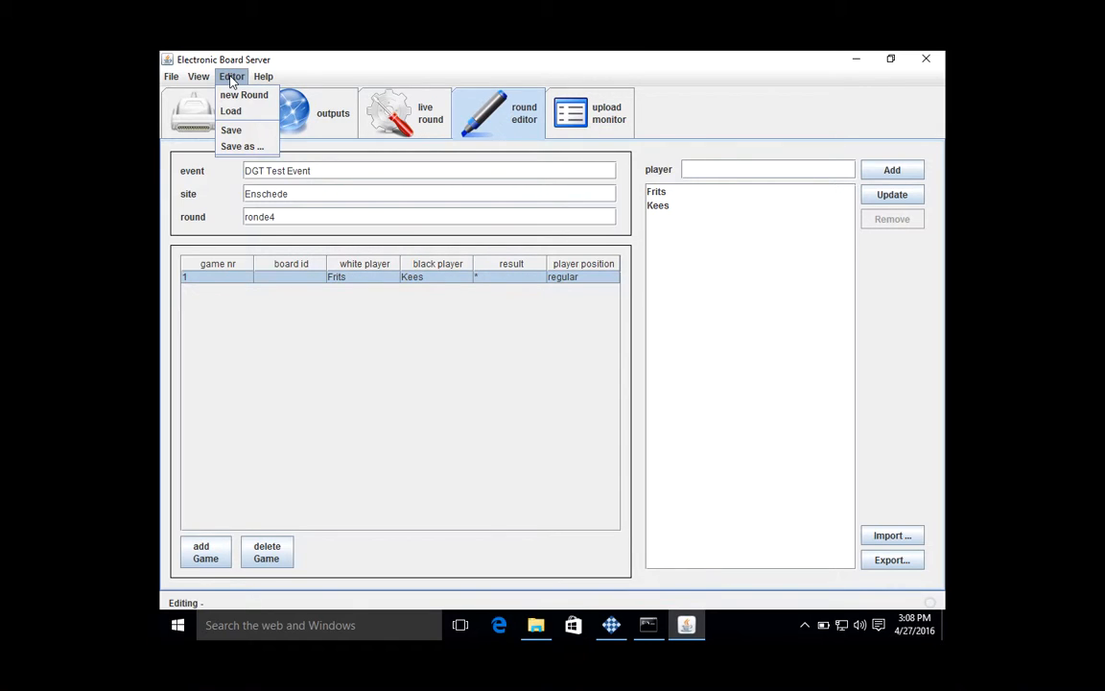
{"action": "left_click", "coordinate": [240, 147]}
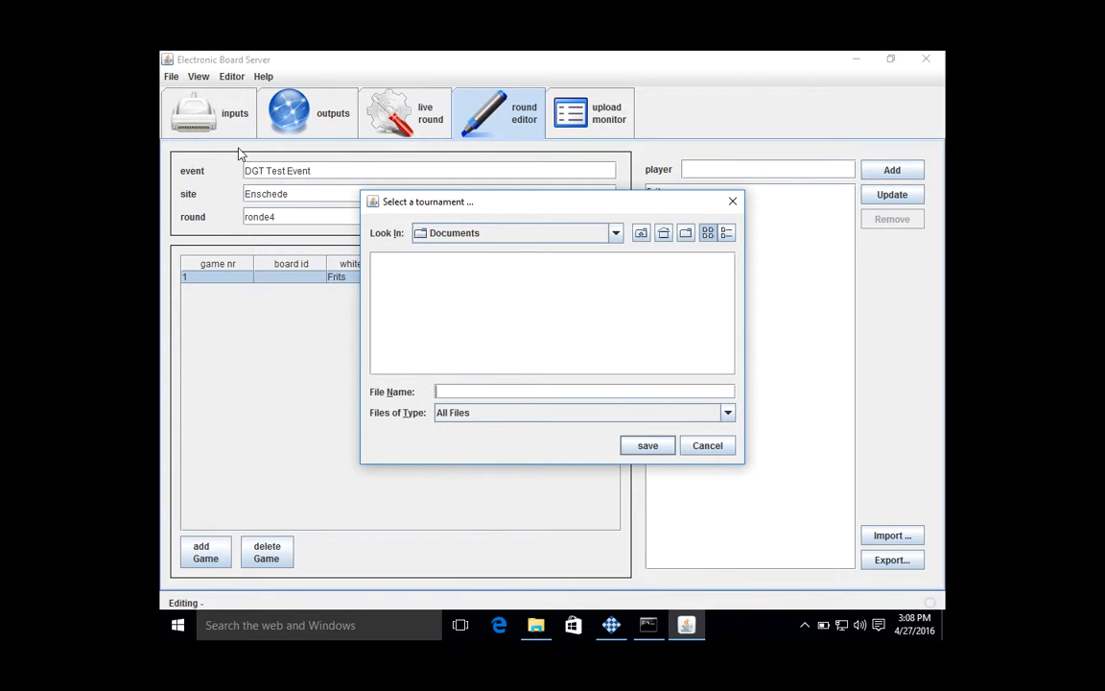
{"action": "type", "text": "ronde1"}
{"action": "left_click", "coordinate": [648, 446]}
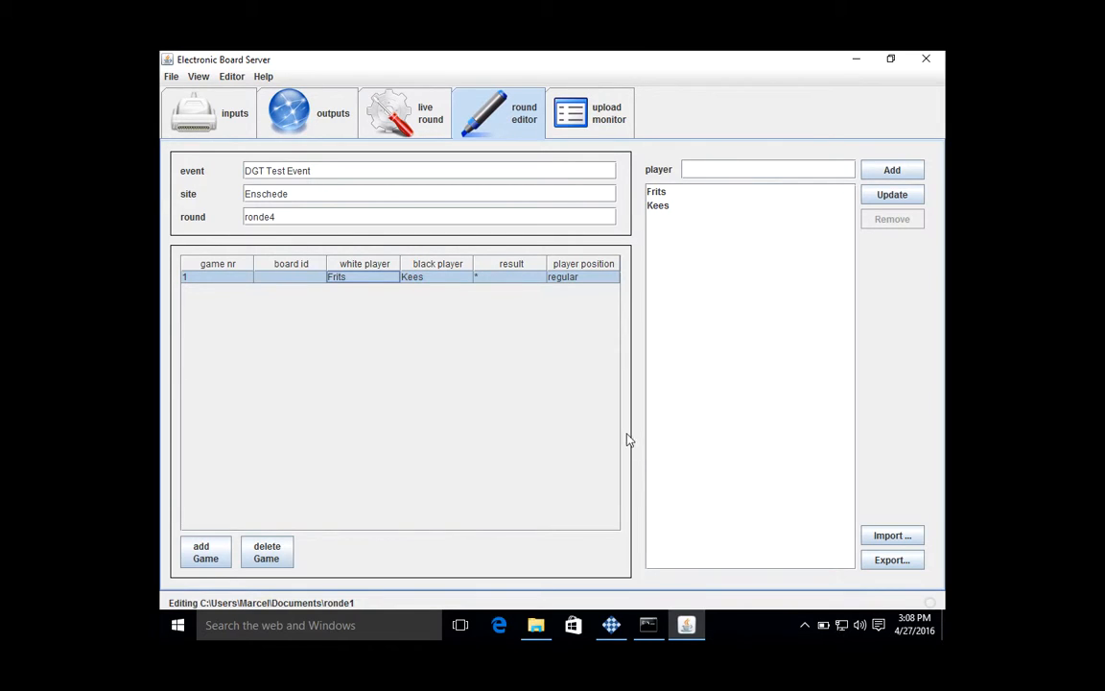
- Load the tournament file ronde1 from Documents as the live round
{"action": "left_click", "coordinate": [416, 125]}
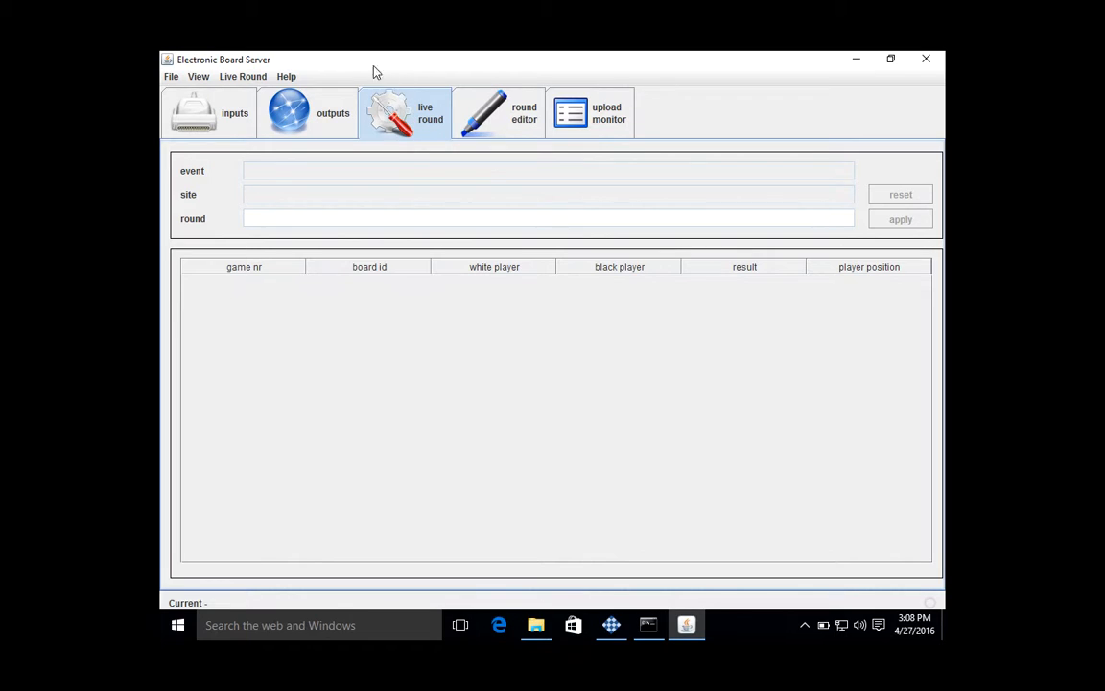
{"action": "left_click", "coordinate": [254, 82]}
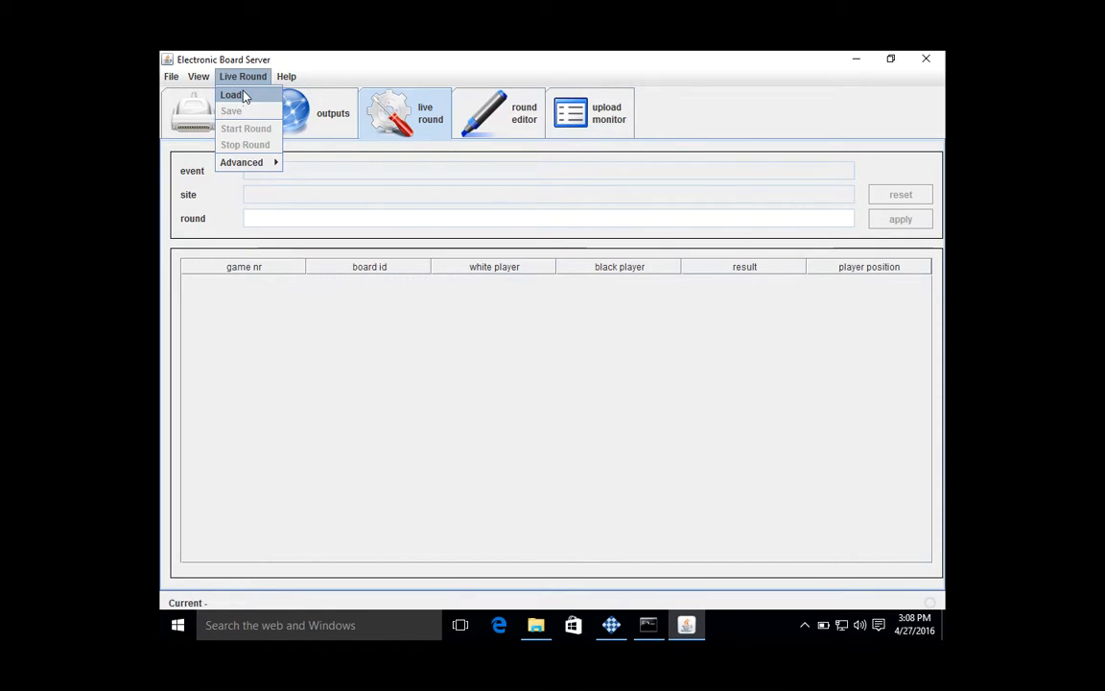
{"action": "left_click", "coordinate": [245, 95]}
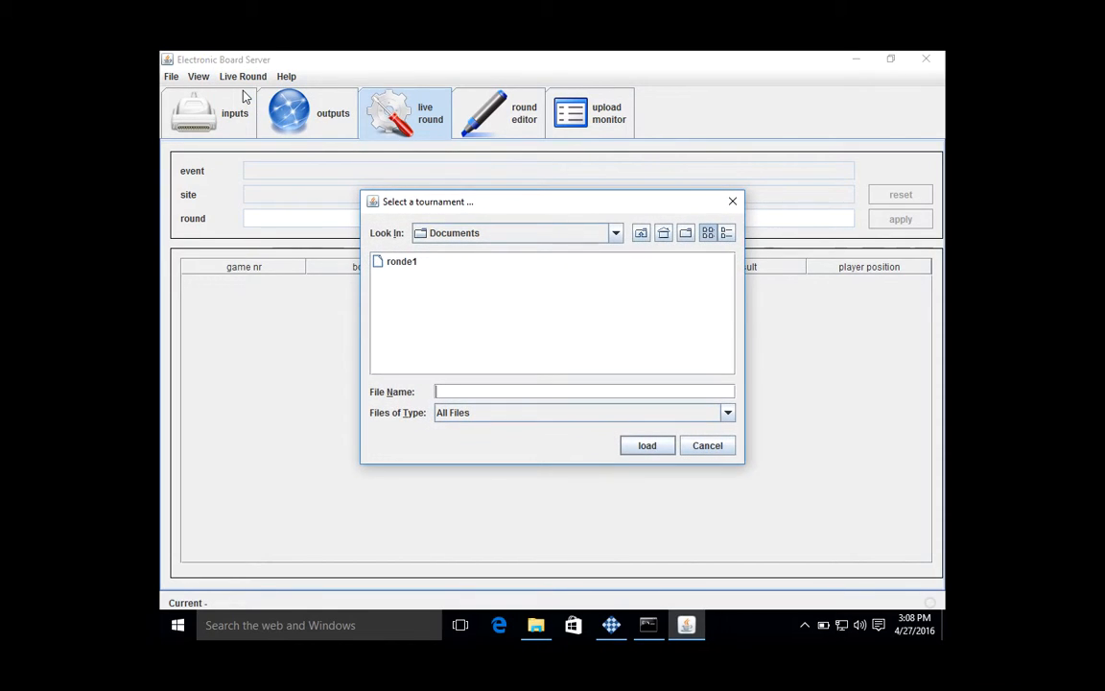
{"action": "left_click", "coordinate": [404, 269]}
{"action": "left_click", "coordinate": [646, 446]}
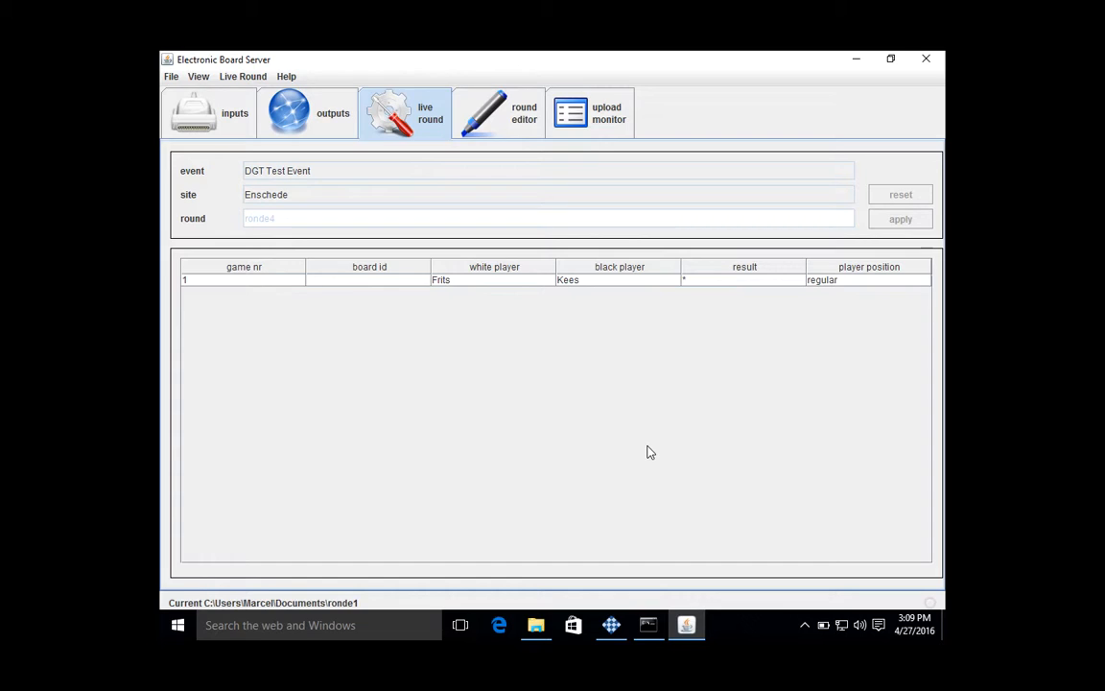
- Start the loaded live round and display the upload monitor
{"action": "left_click", "coordinate": [254, 84]}
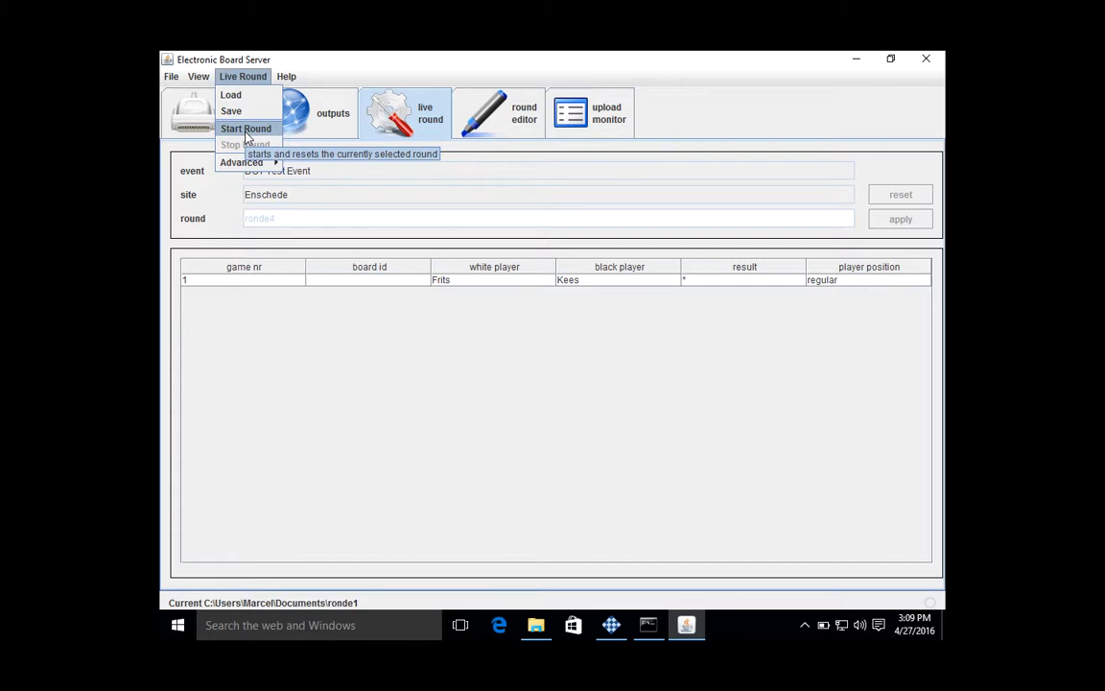
{"action": "left_click", "coordinate": [246, 130]}
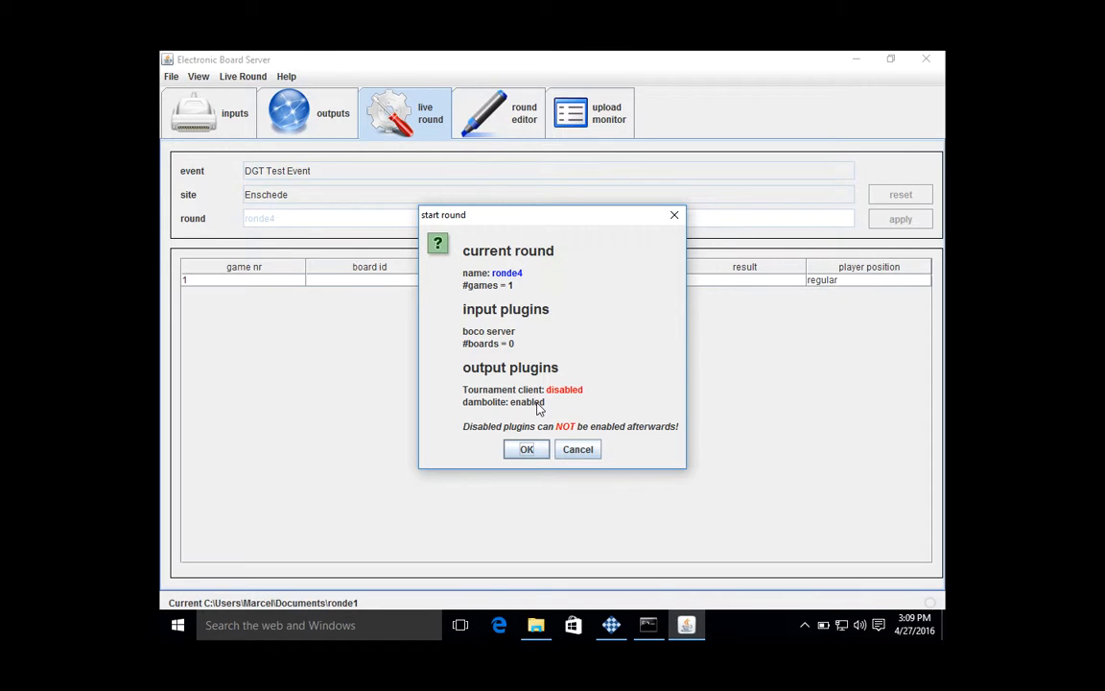
{"action": "left_click", "coordinate": [525, 450]}
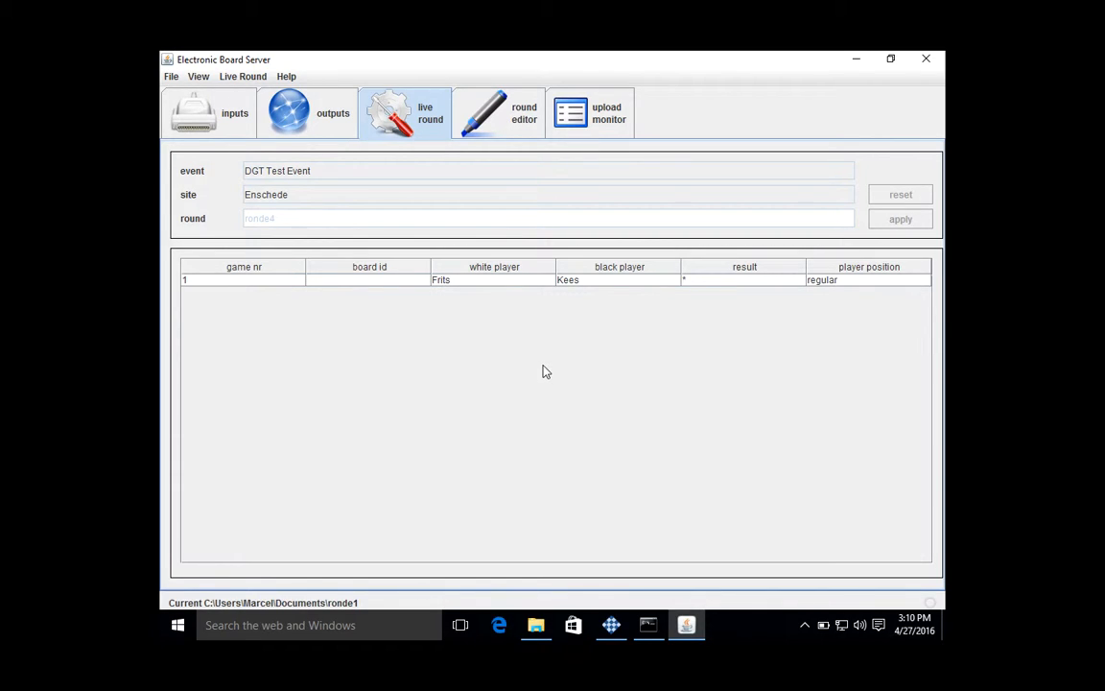
{"action": "left_click", "coordinate": [587, 119]}
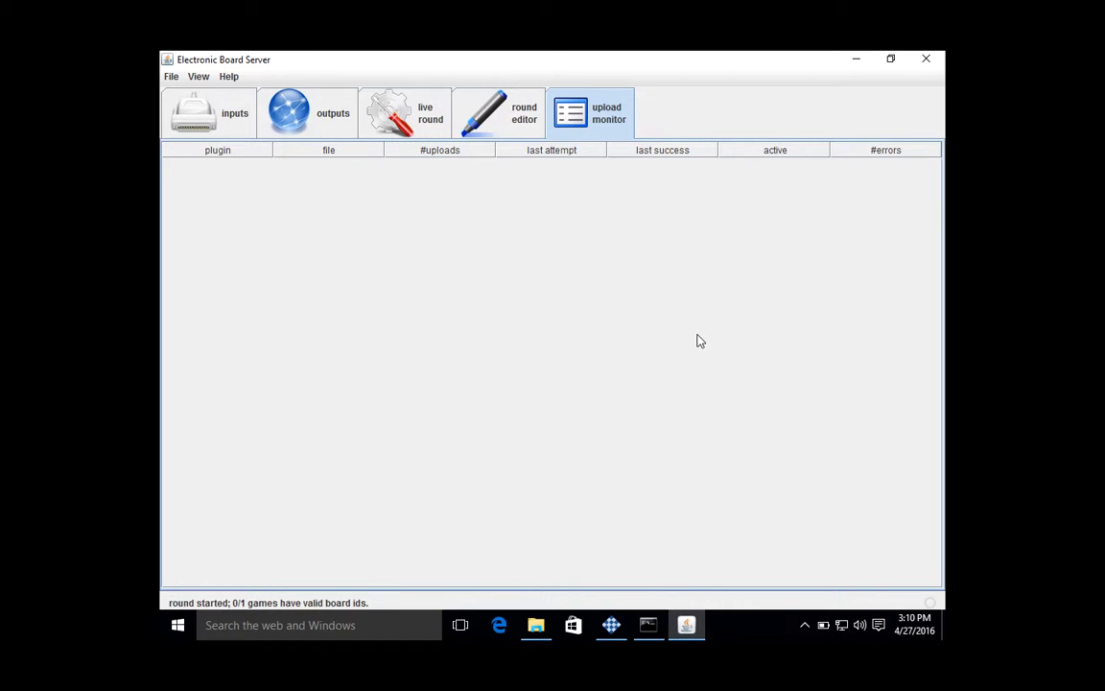
- Minimize the server and console windows, and launch Fling File Transfer from the EBoards folder
{"action": "left_click", "coordinate": [857, 63]}
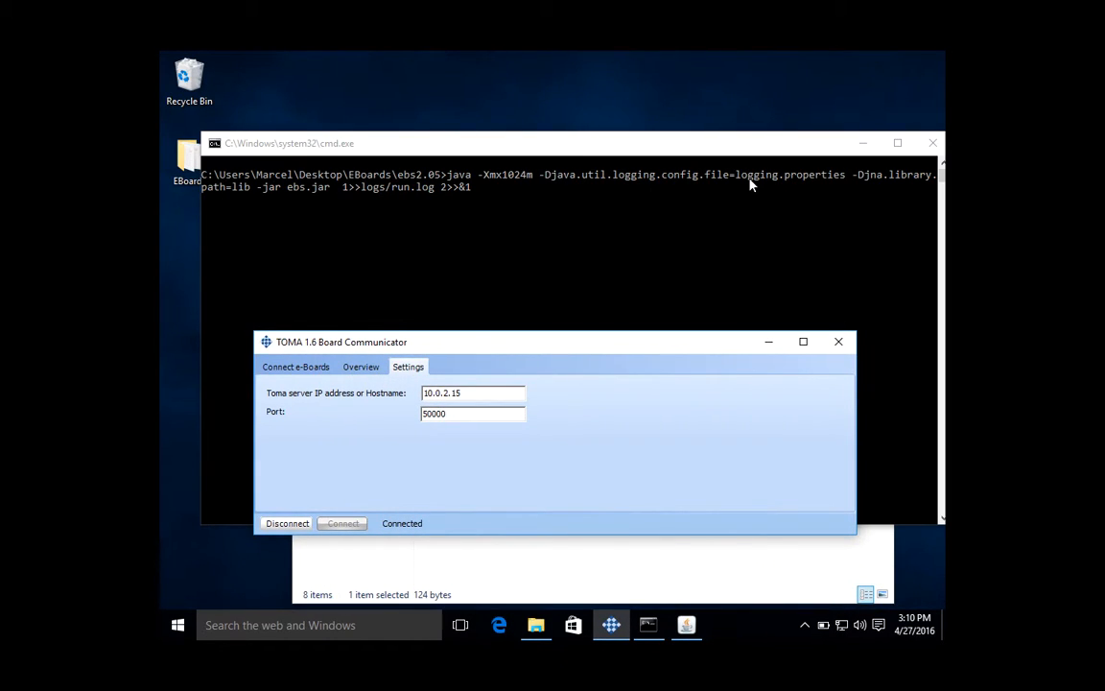
{"action": "left_click", "coordinate": [862, 143]}
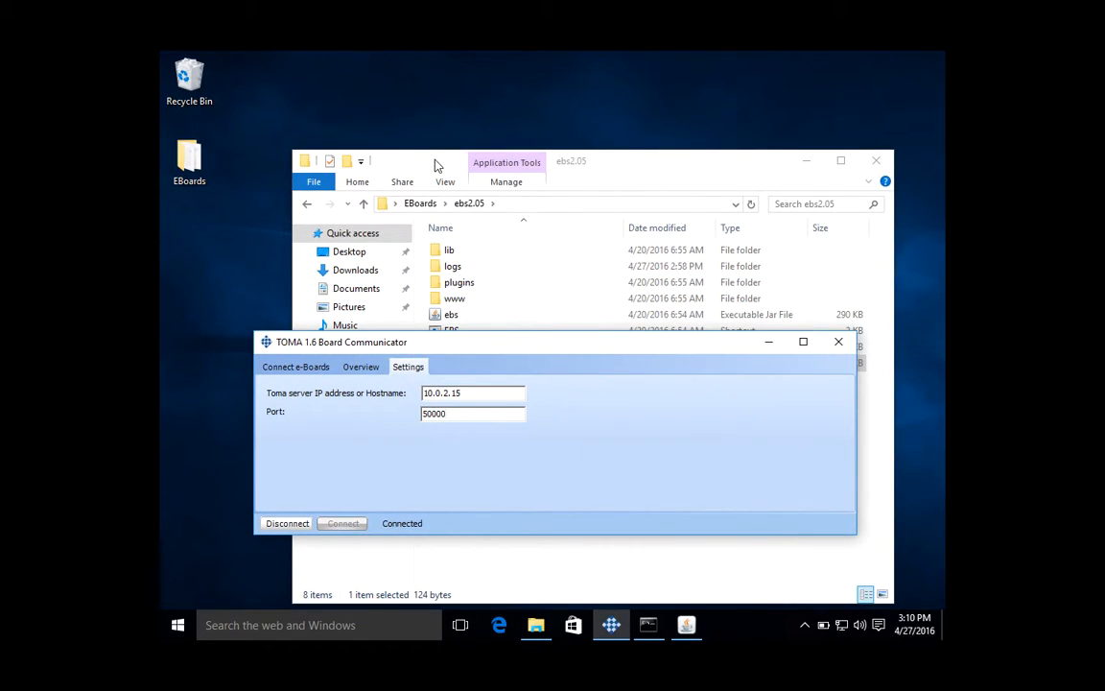
{"action": "left_click_drag", "start_coordinate": [392, 145], "coordinate": [392, 133]}
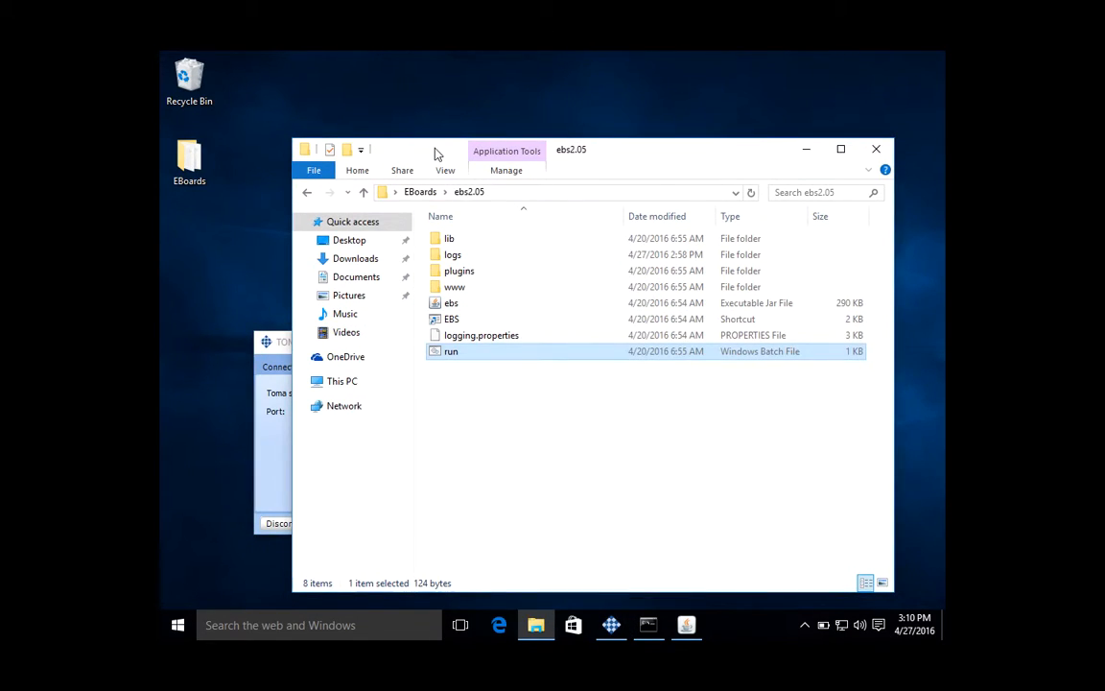
{"action": "left_click", "coordinate": [363, 192]}
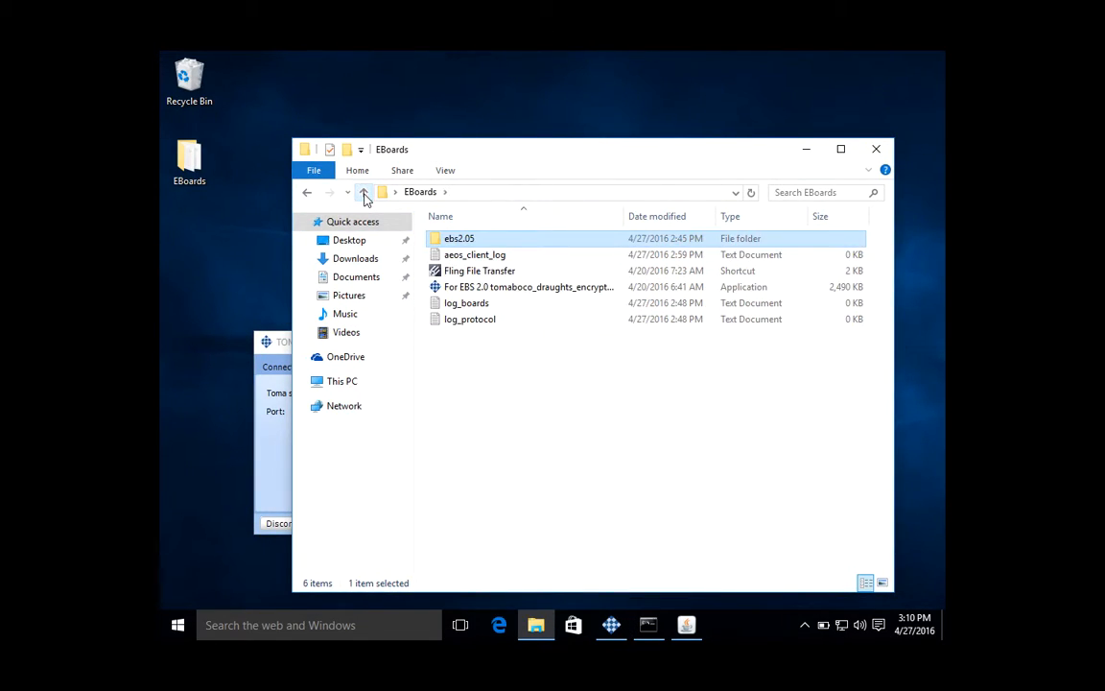
{"action": "double_click", "coordinate": [468, 276]}
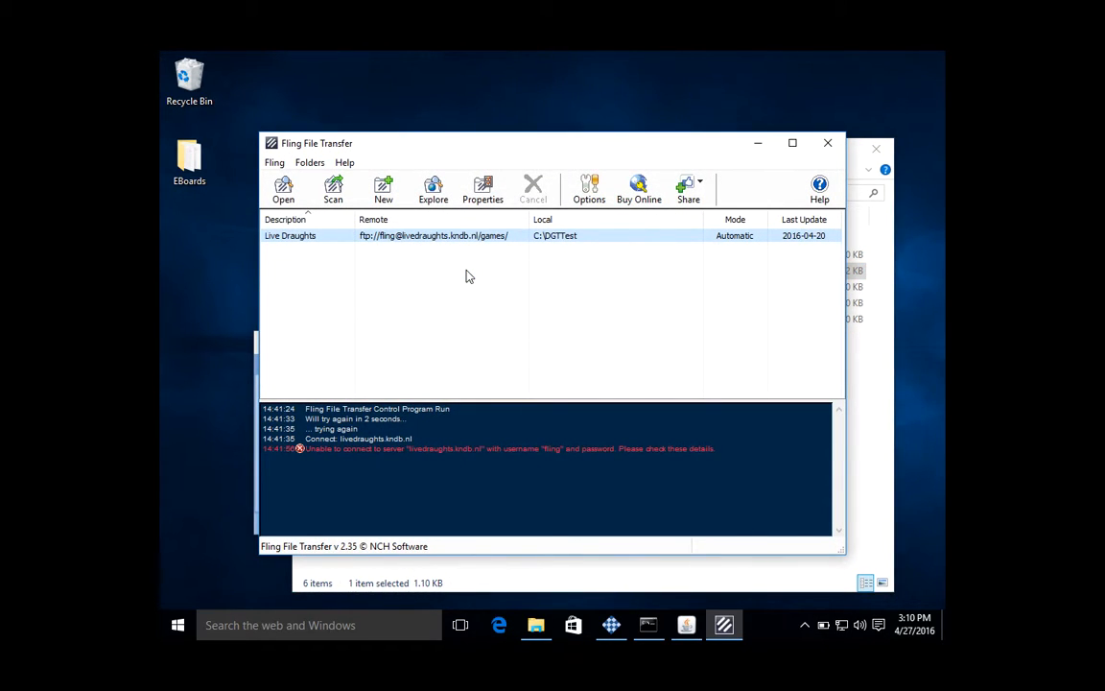
- In the Live Draughts folder properties, set the local base folder to C:\DGT
{"action": "left_click", "coordinate": [482, 189]}
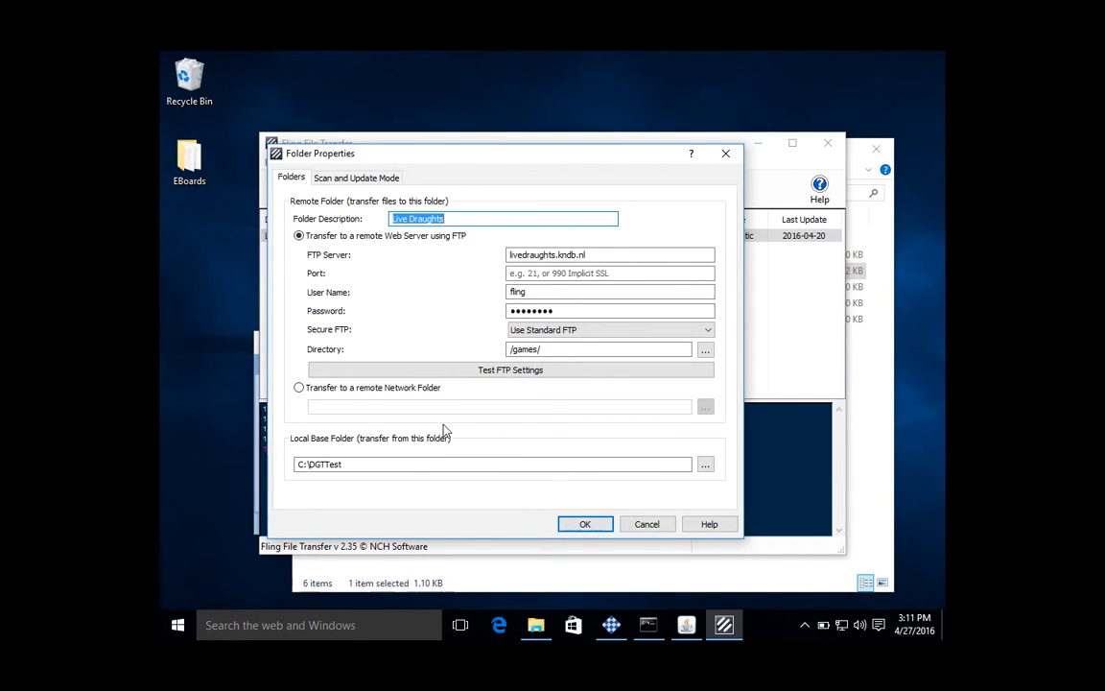
{"action": "left_click", "coordinate": [705, 467]}
{"action": "left_click", "coordinate": [515, 387]}
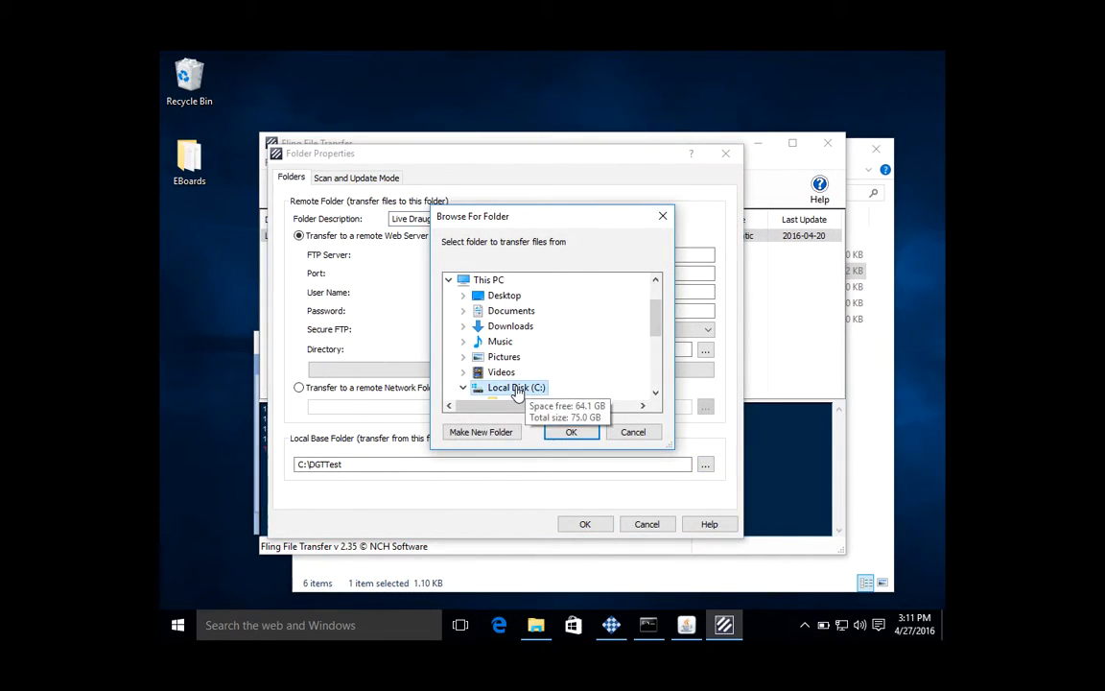
{"action": "left_click_drag", "start_coordinate": [656, 320], "coordinate": [655, 365]}
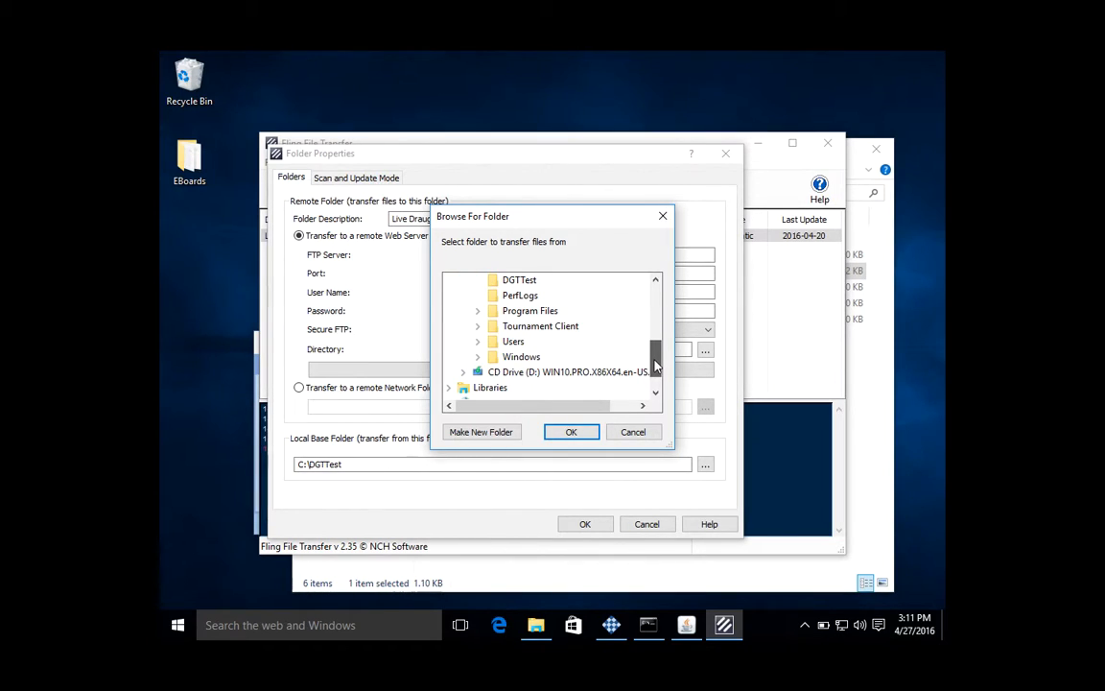
{"action": "scroll", "coordinate": [590, 326], "scroll_direction": "up", "scroll_amount": 1}
{"action": "scroll", "coordinate": [589, 324], "scroll_direction": "up", "scroll_amount": 1}
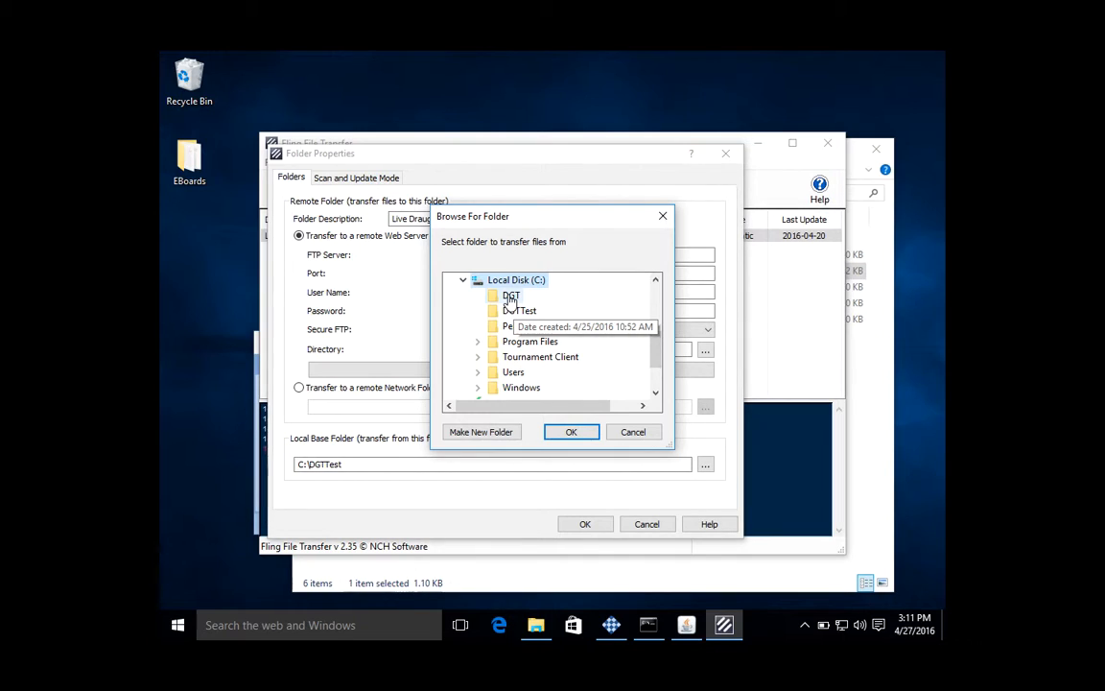
{"action": "left_click", "coordinate": [509, 298]}
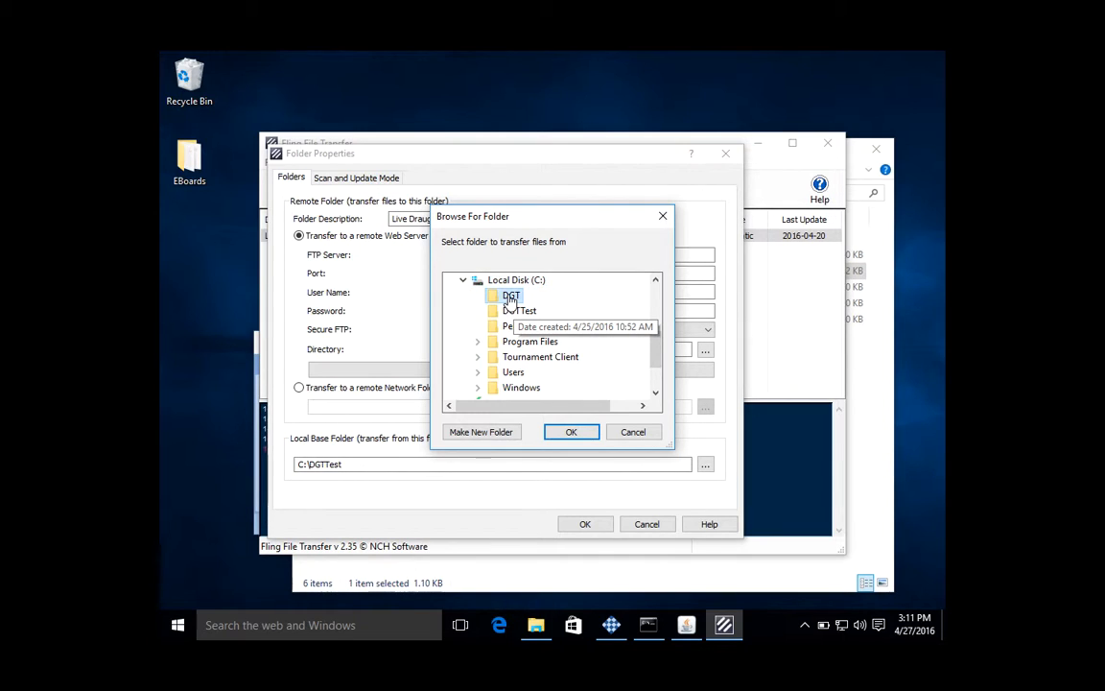
{"action": "left_click", "coordinate": [570, 431]}
{"action": "left_click", "coordinate": [346, 469]}
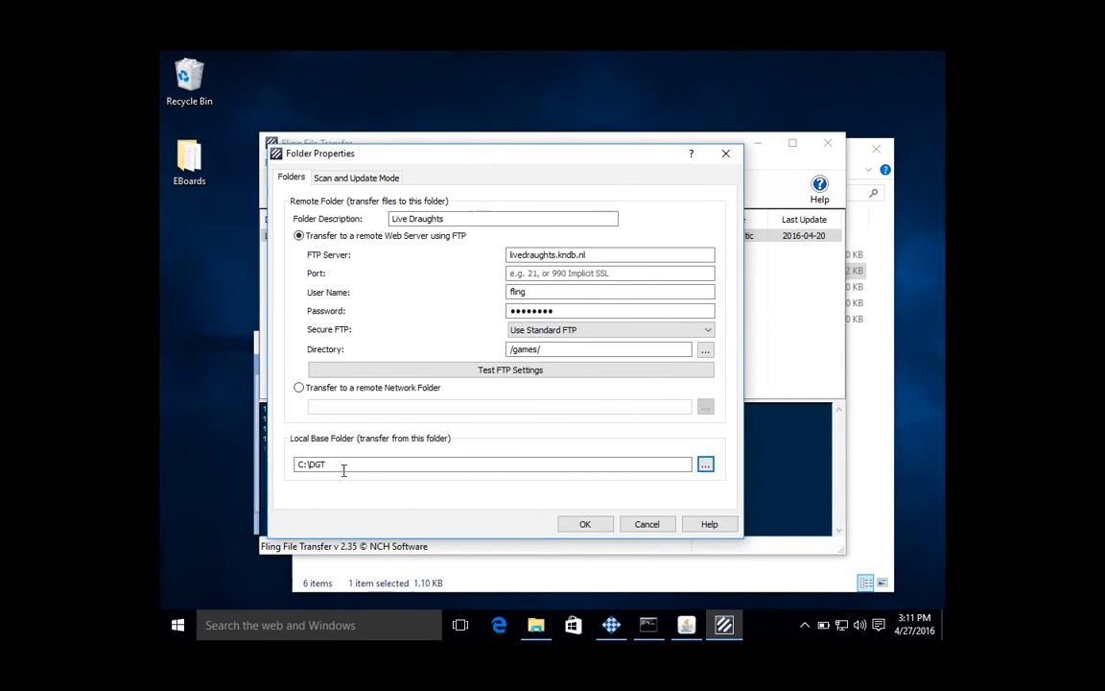
{"action": "double_click", "coordinate": [320, 464]}
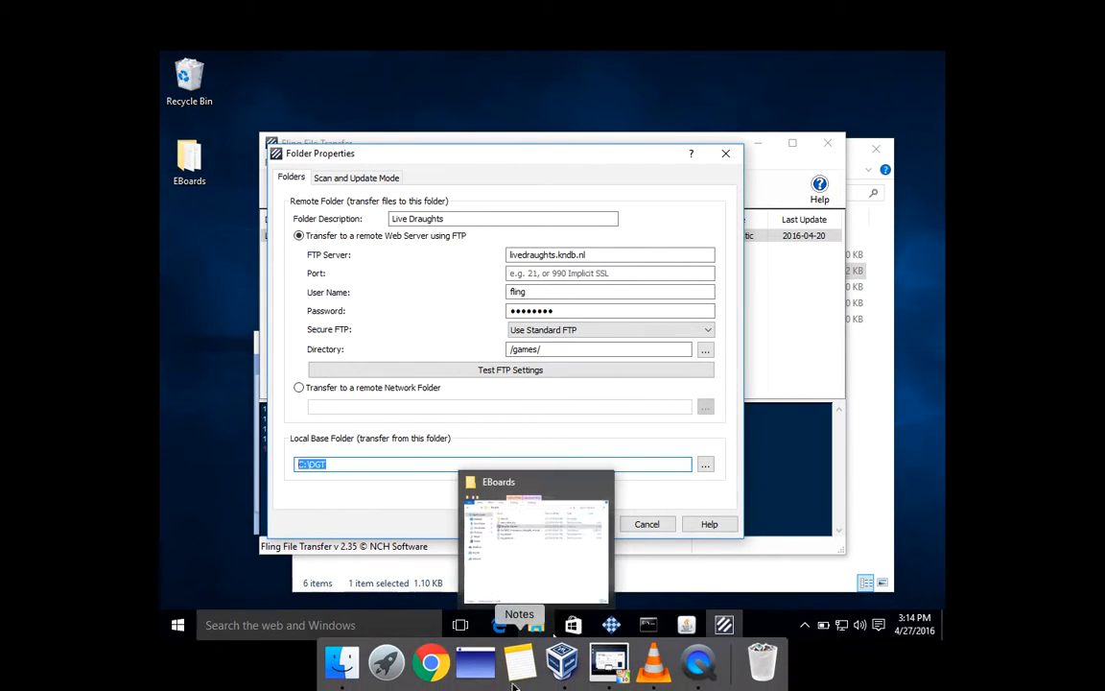
{"action": "left_click", "coordinate": [698, 662]}
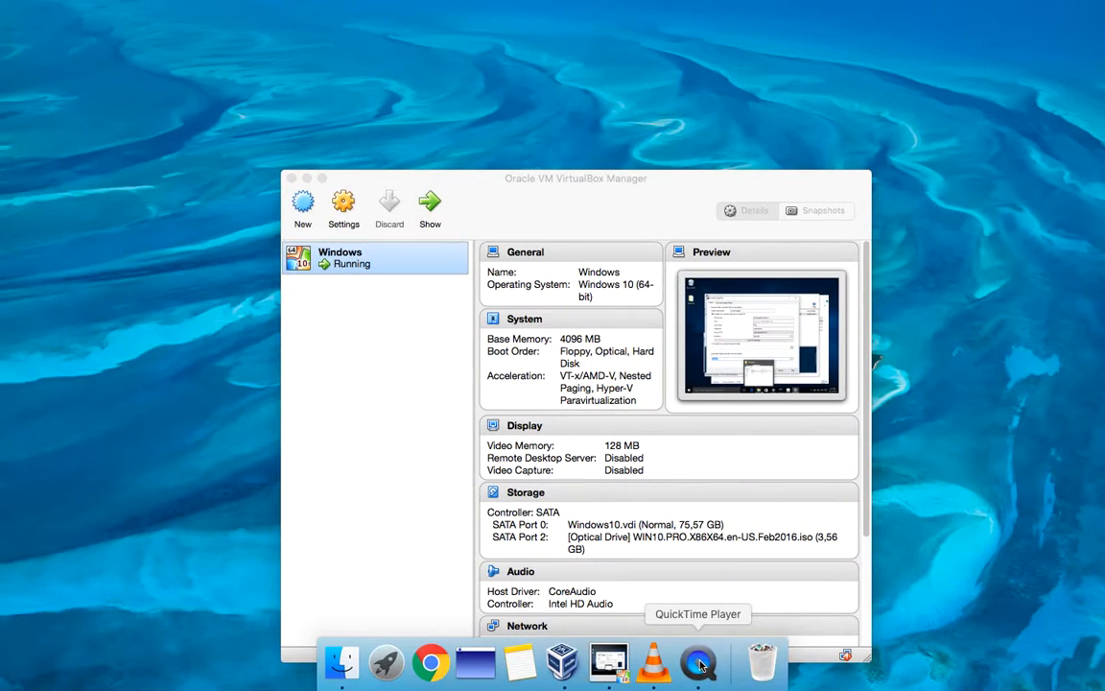
{"action": "left_click", "coordinate": [87, 7]}
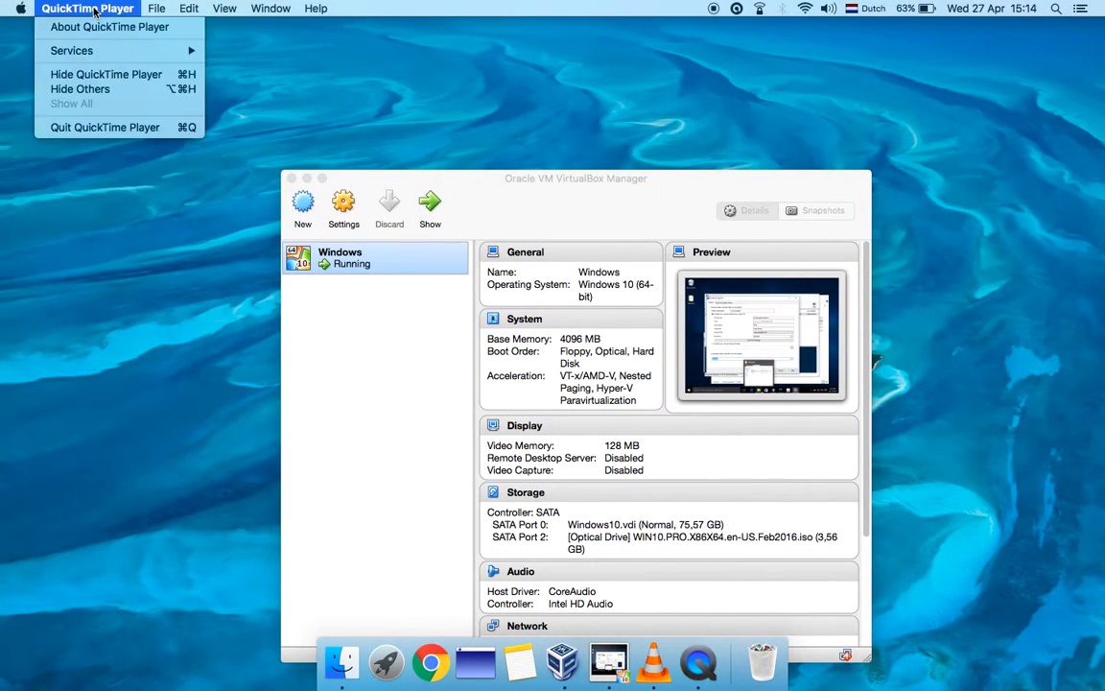
{"action": "left_click", "coordinate": [91, 126]}
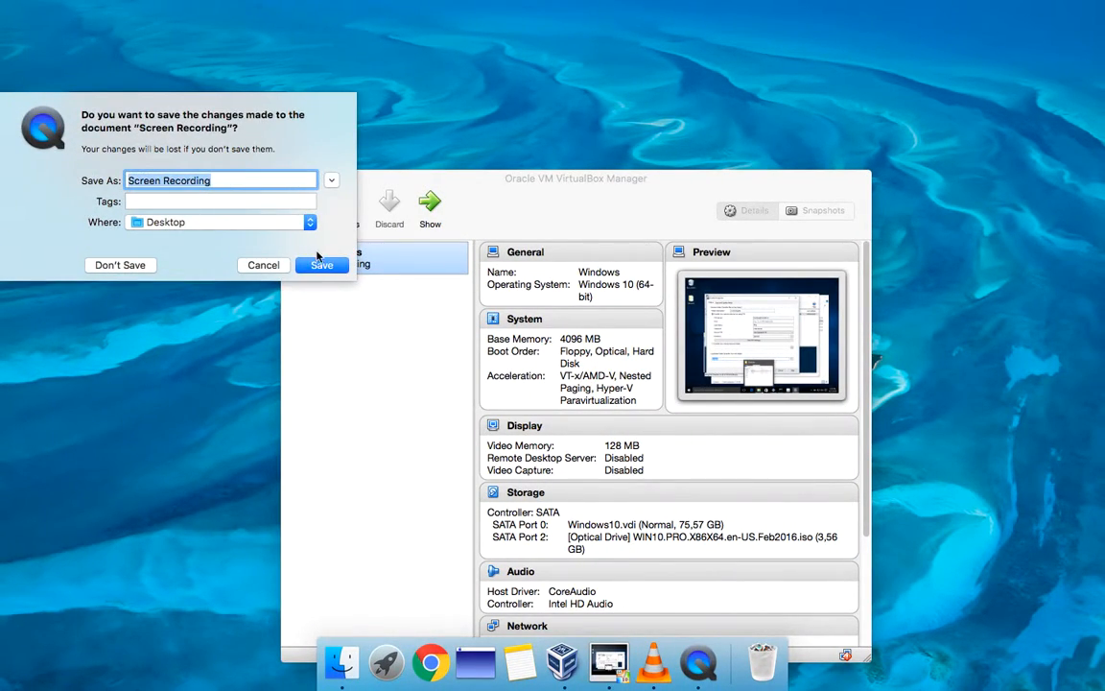
{"action": "left_click", "coordinate": [319, 266]}
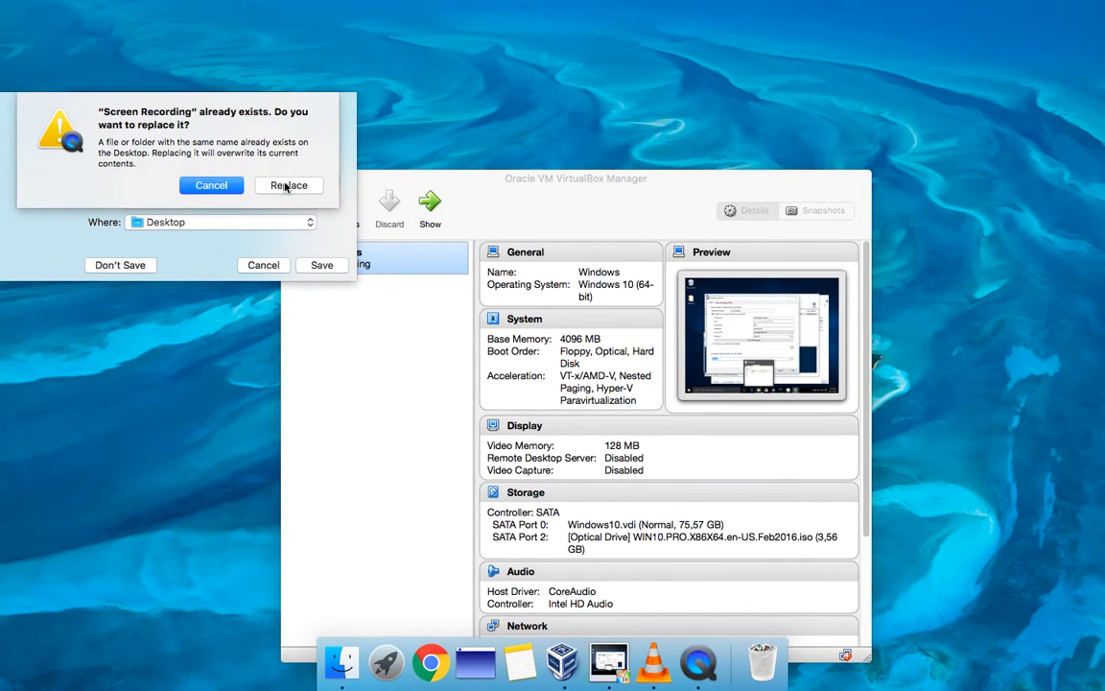